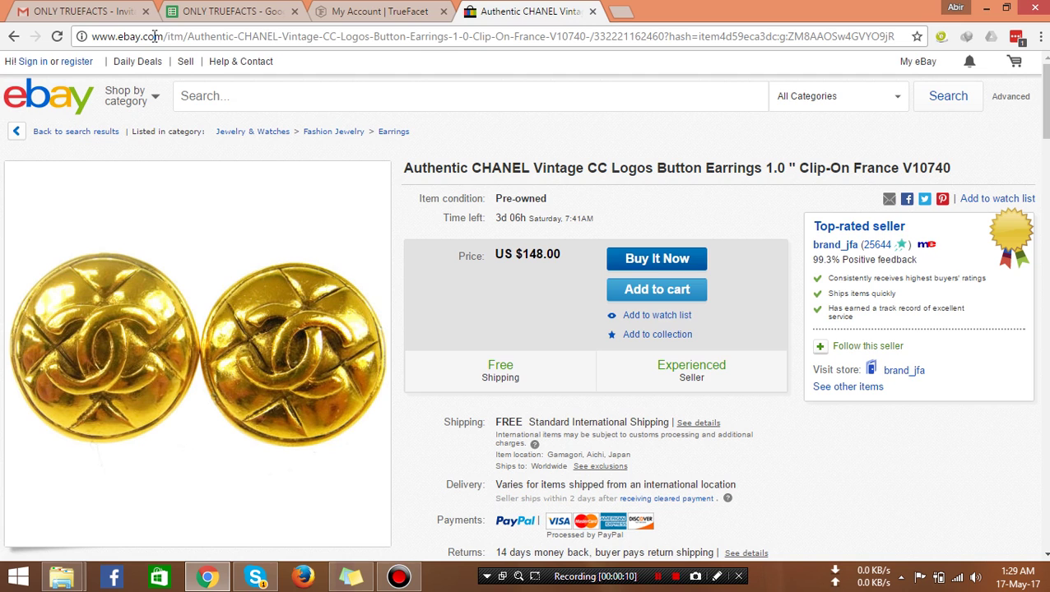
click(393, 11)
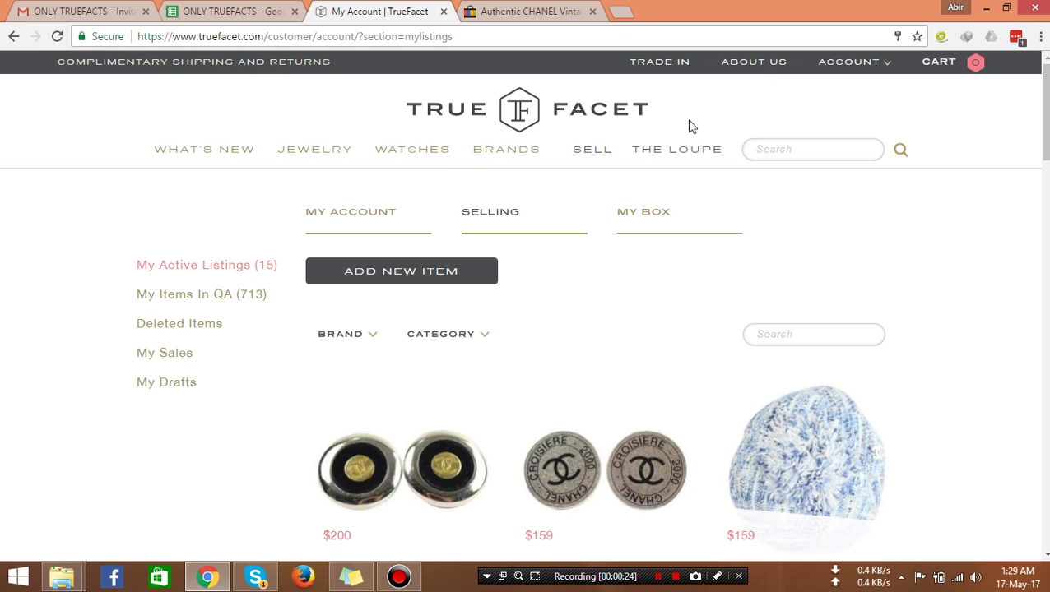
mouse_move(848, 65)
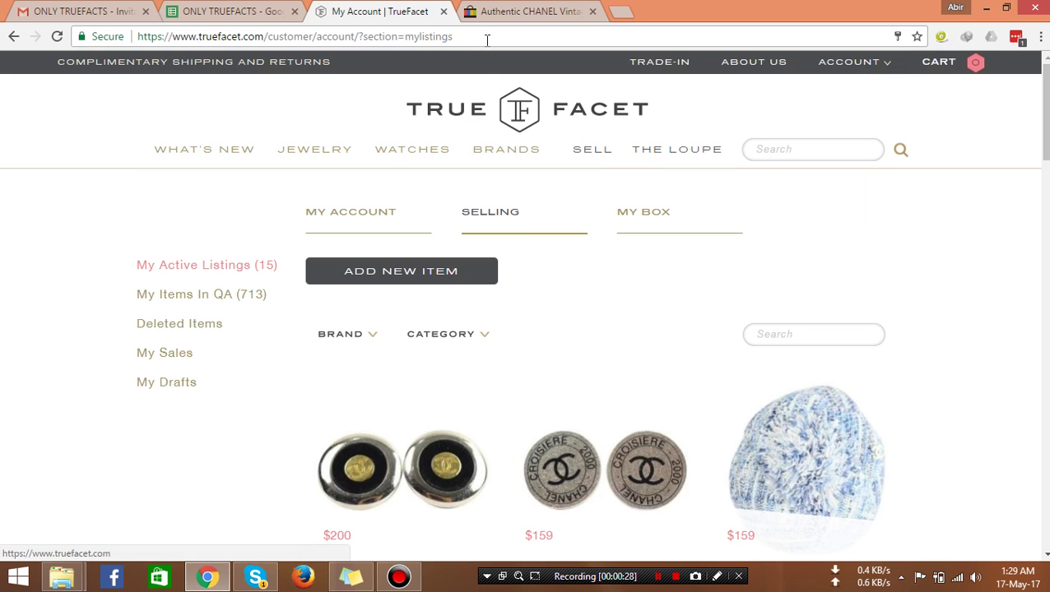
click(223, 11)
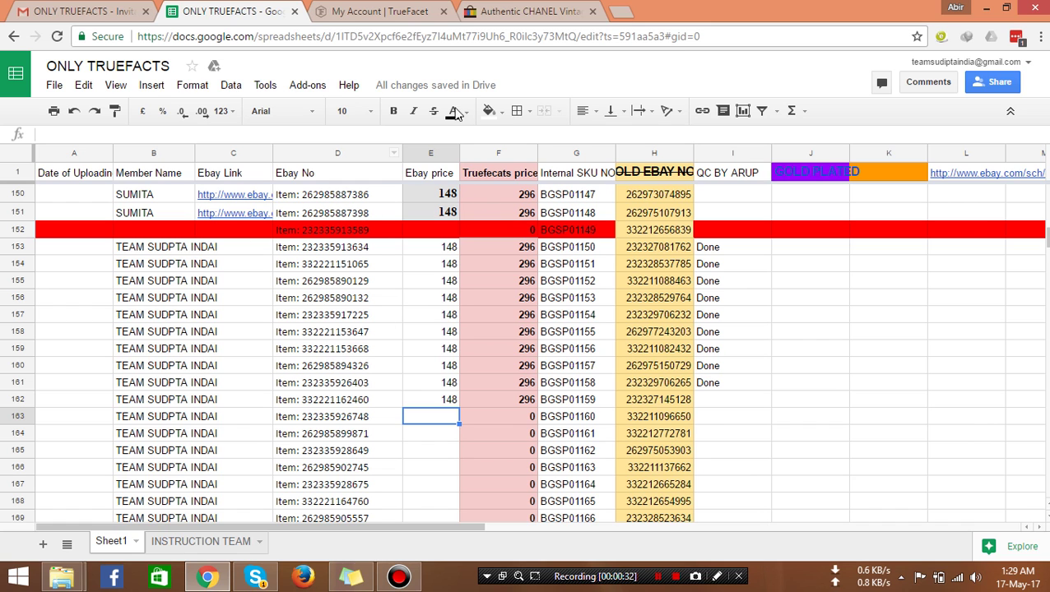
click(353, 12)
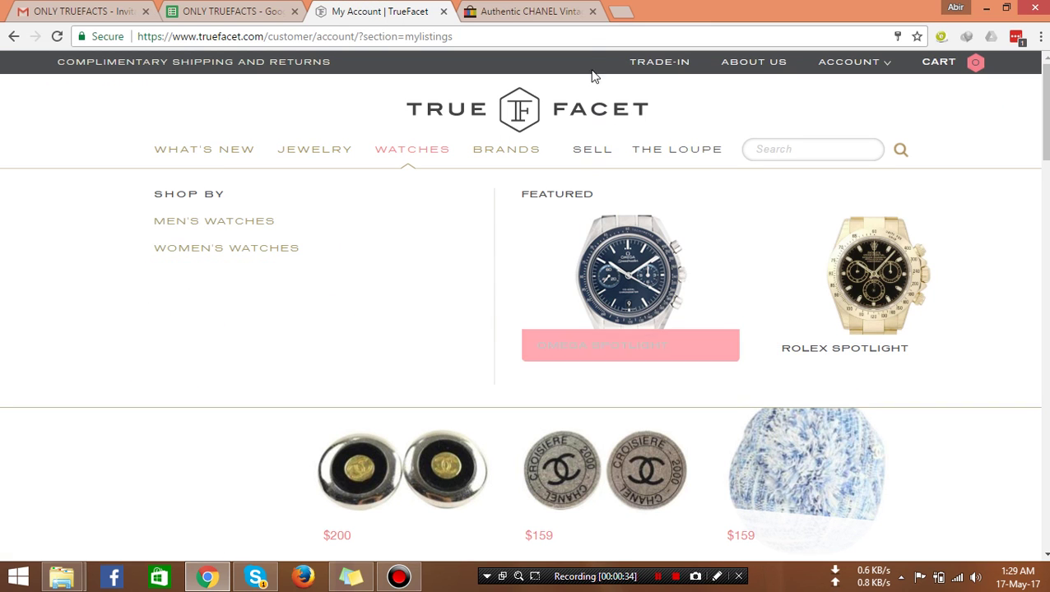
click(531, 11)
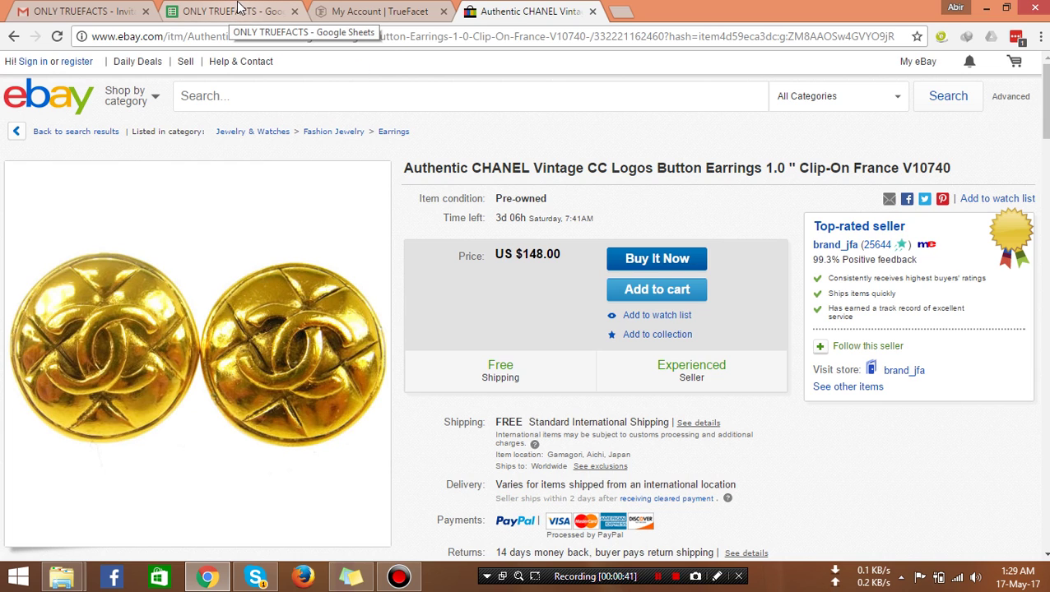
Open the new-item form from TrueFacet's My Listings in a separate tab and arrange the spreadsheet, eBay and form tabs side by side.
click(350, 10)
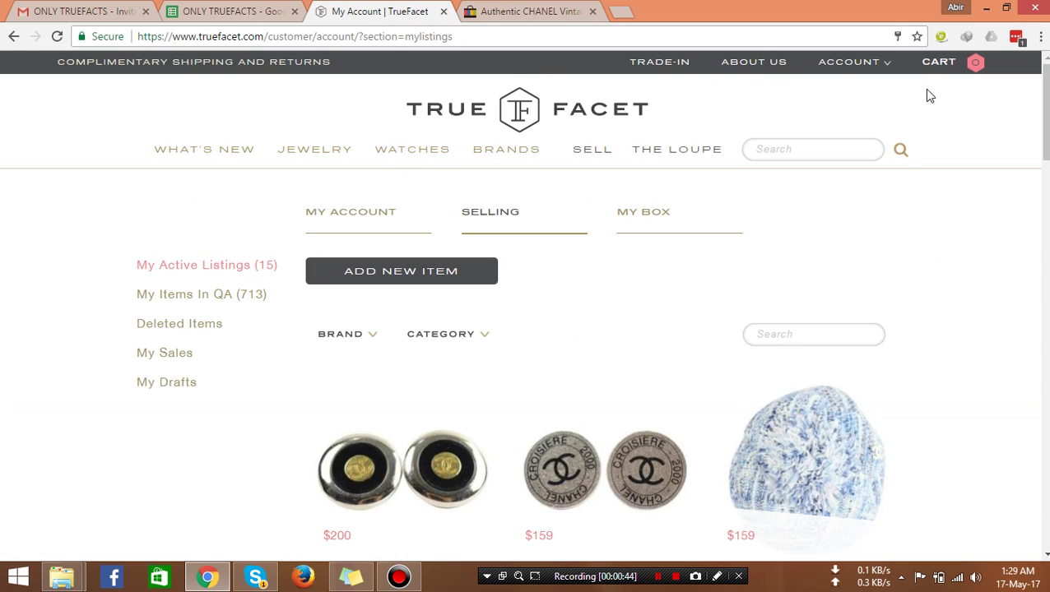
mouse_move(877, 71)
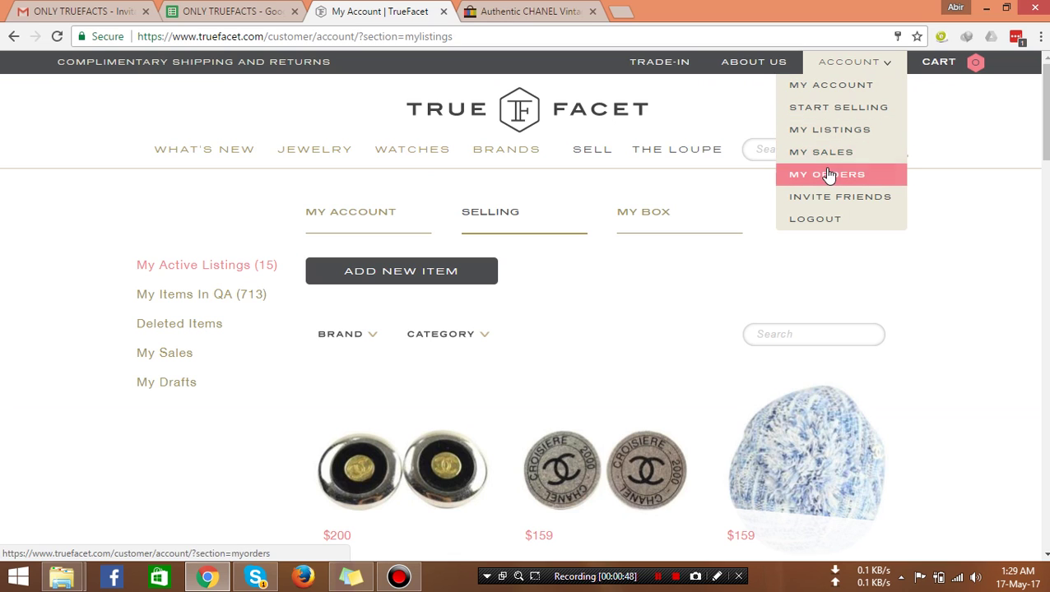
click(834, 114)
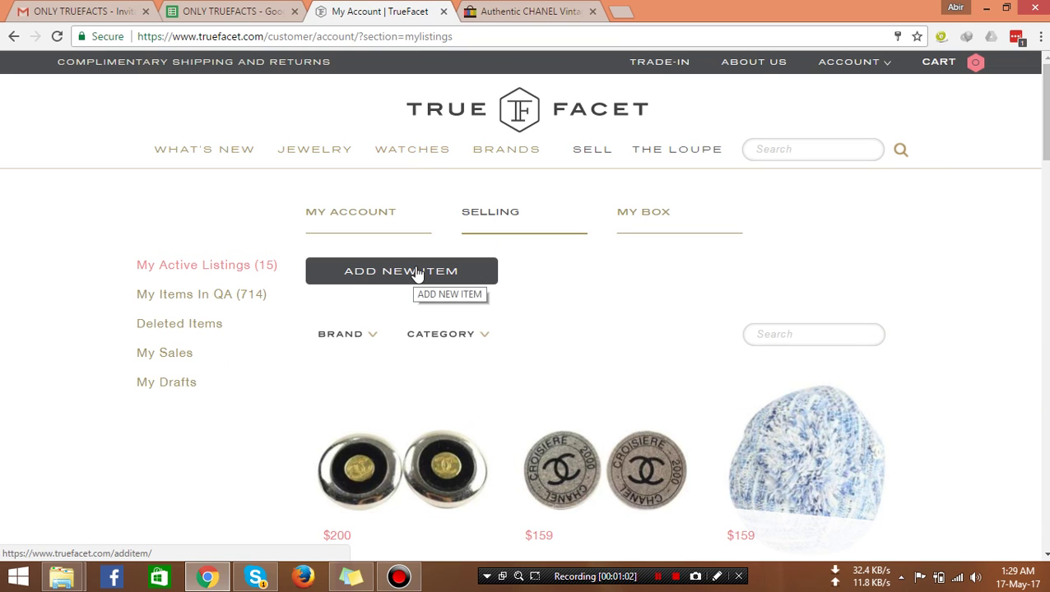
right_click(429, 272)
click(460, 274)
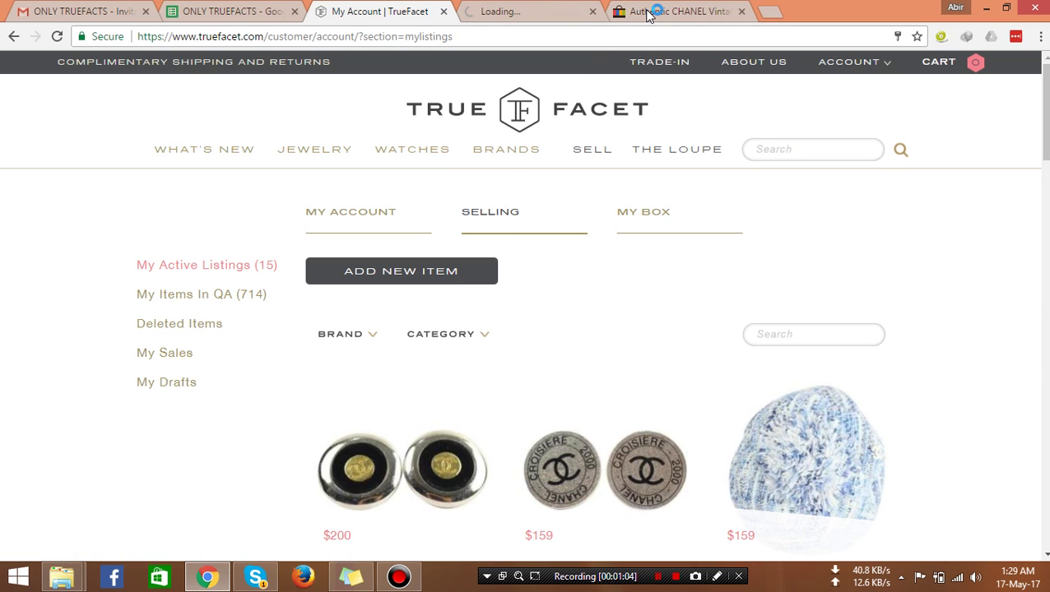
drag(648, 15, 506, 15)
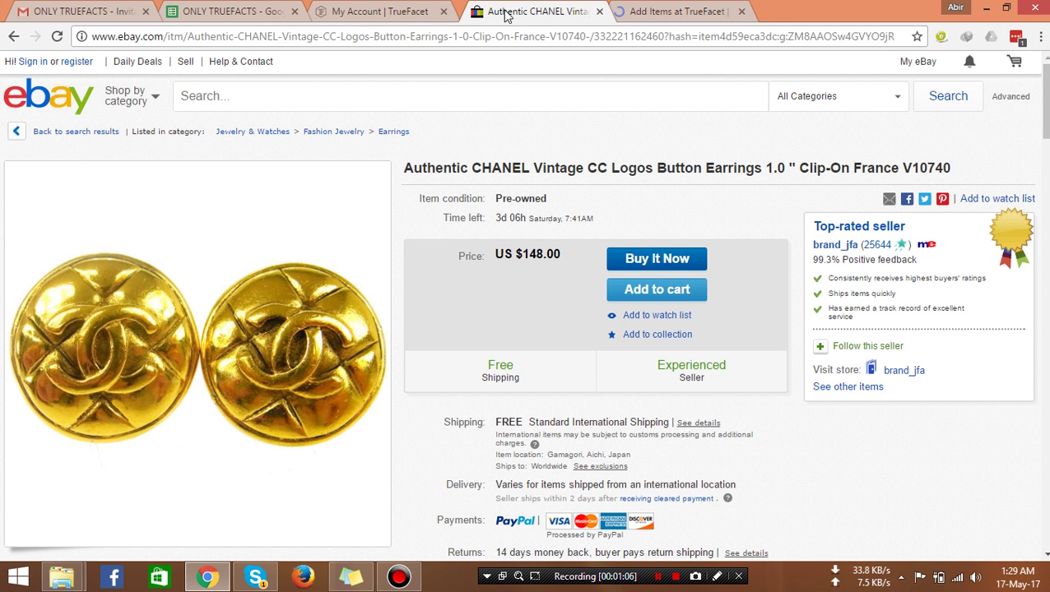
drag(246, 11, 377, 12)
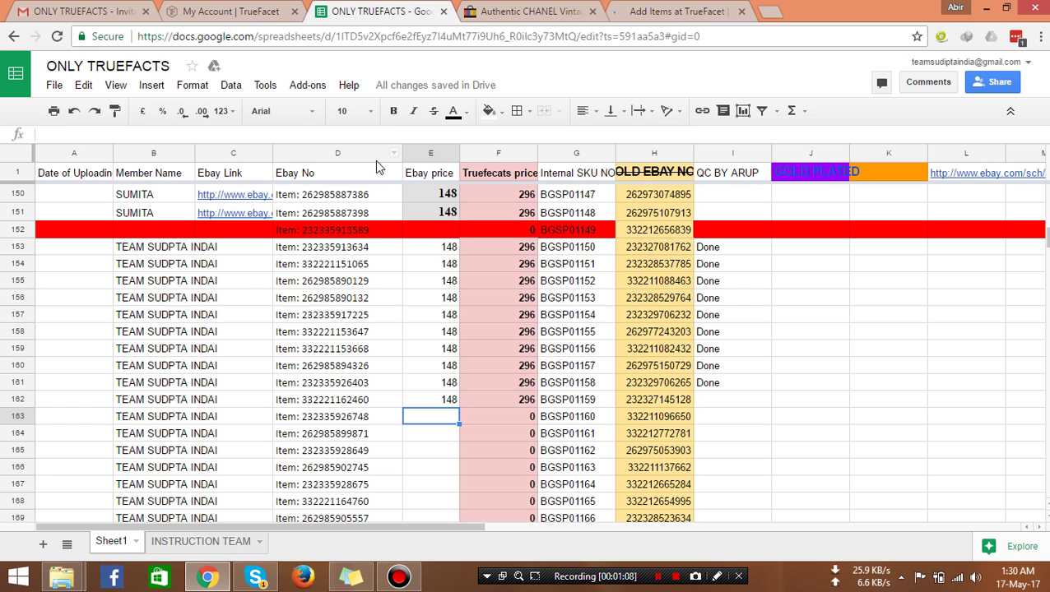
scroll(330, 271, down, 2)
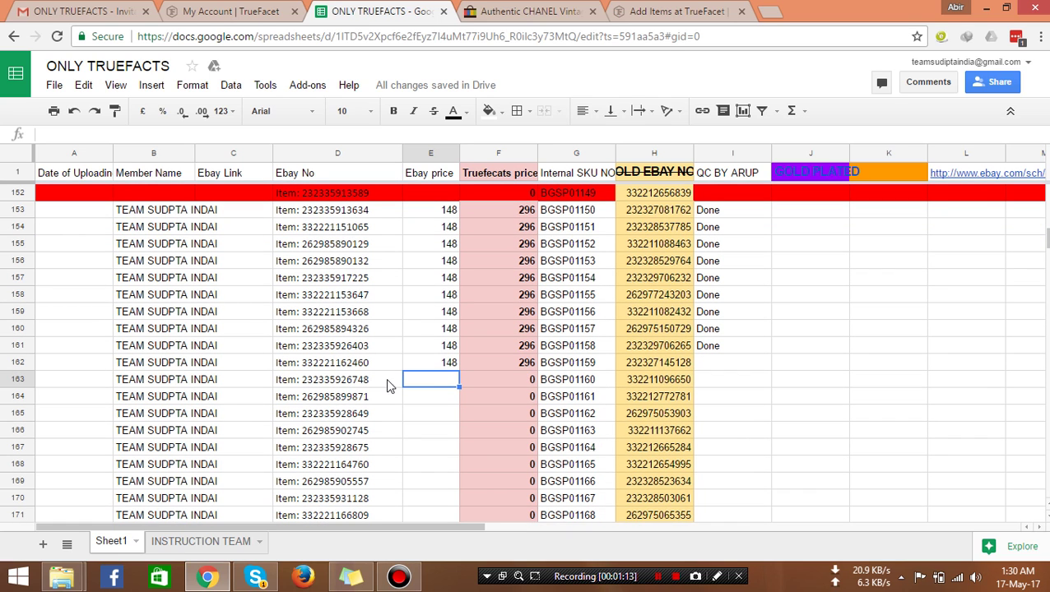
click(344, 383)
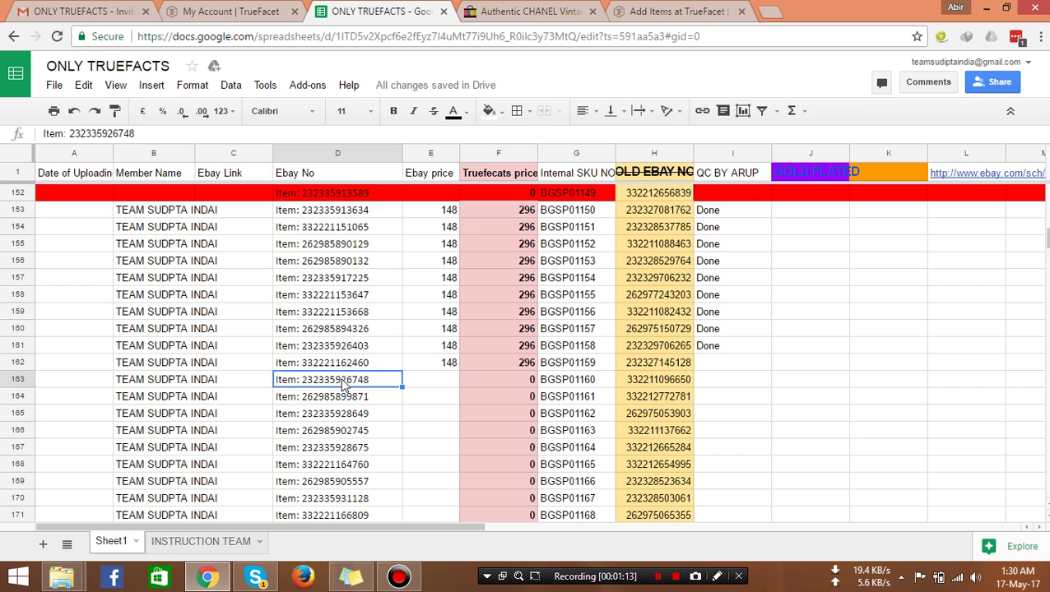
double_click(85, 133)
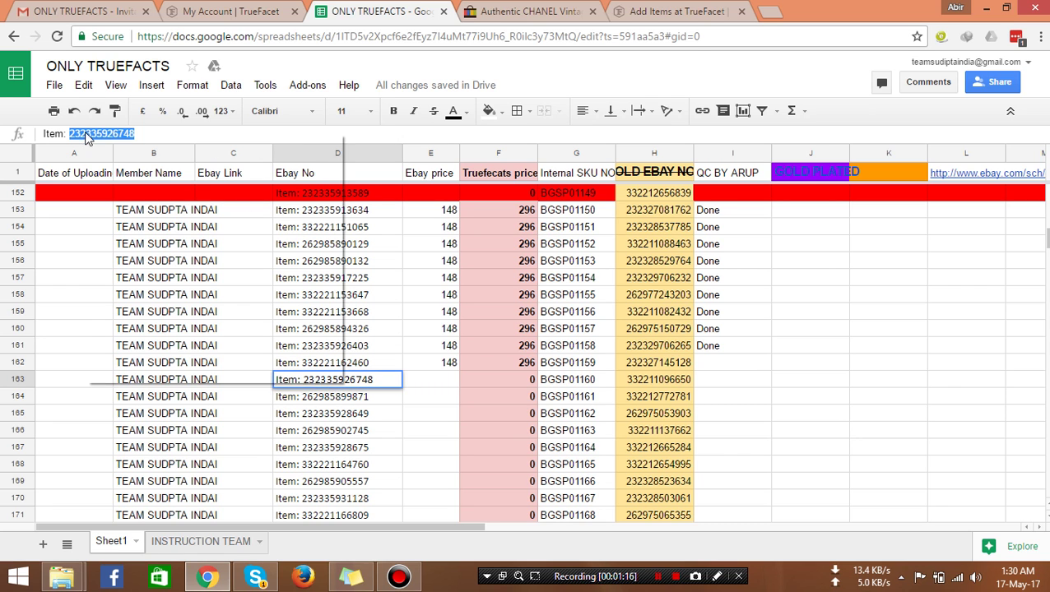
right_click(85, 133)
click(123, 159)
click(515, 11)
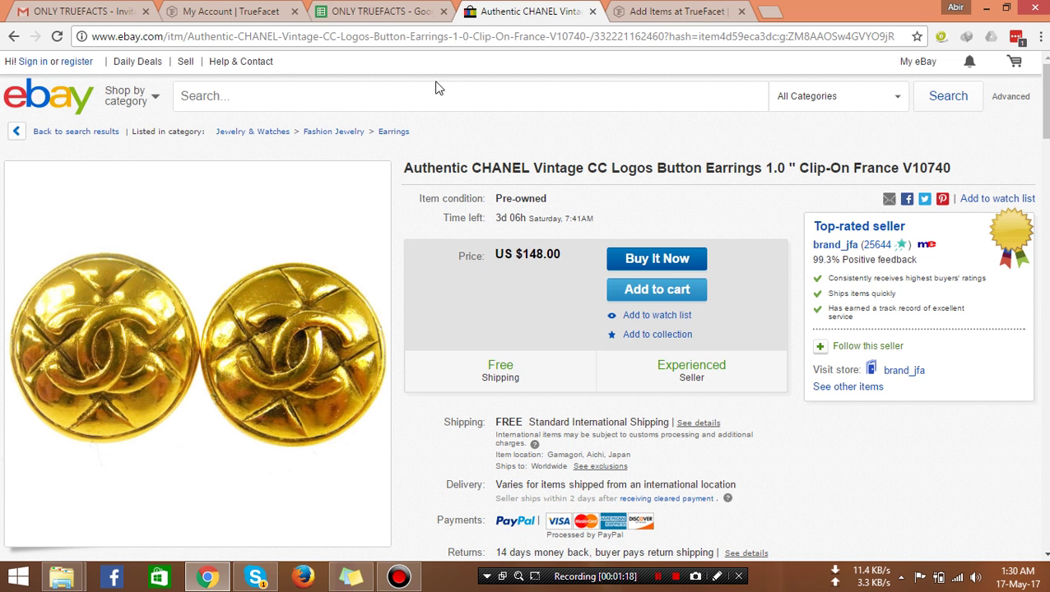
right_click(346, 101)
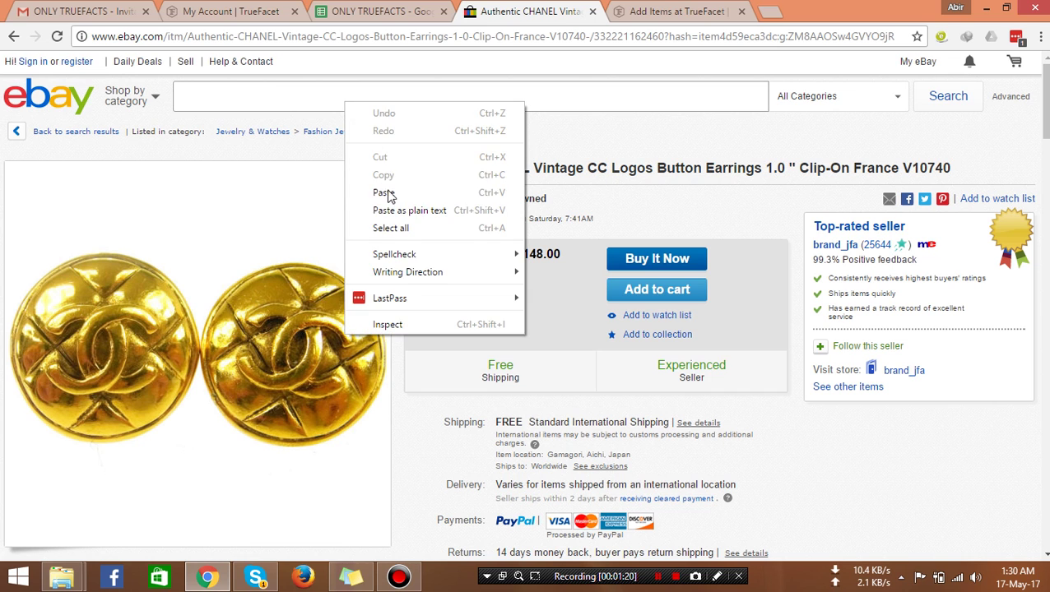
click(387, 193)
click(935, 98)
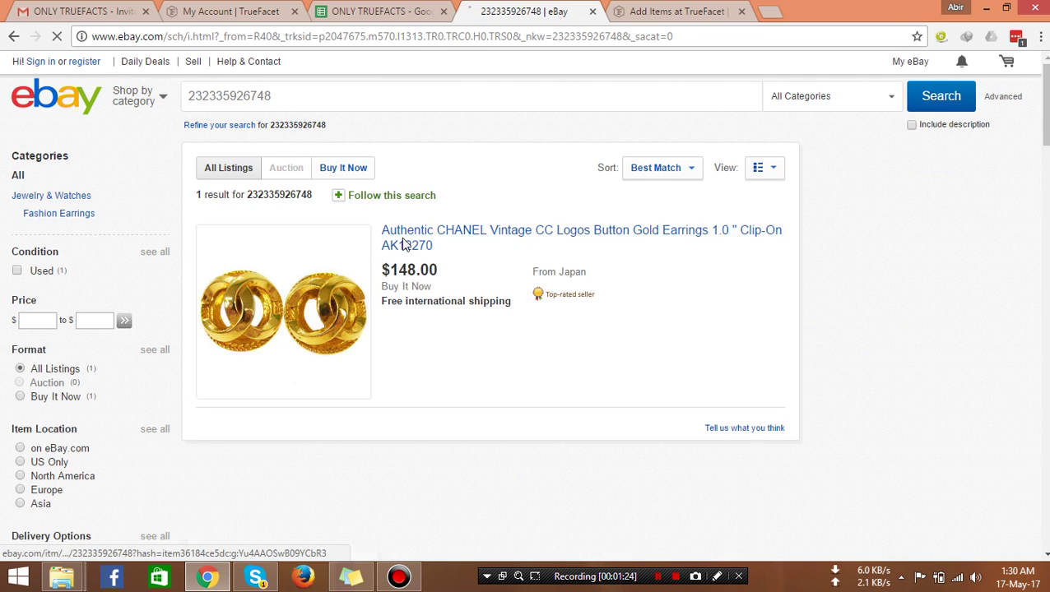
click(400, 246)
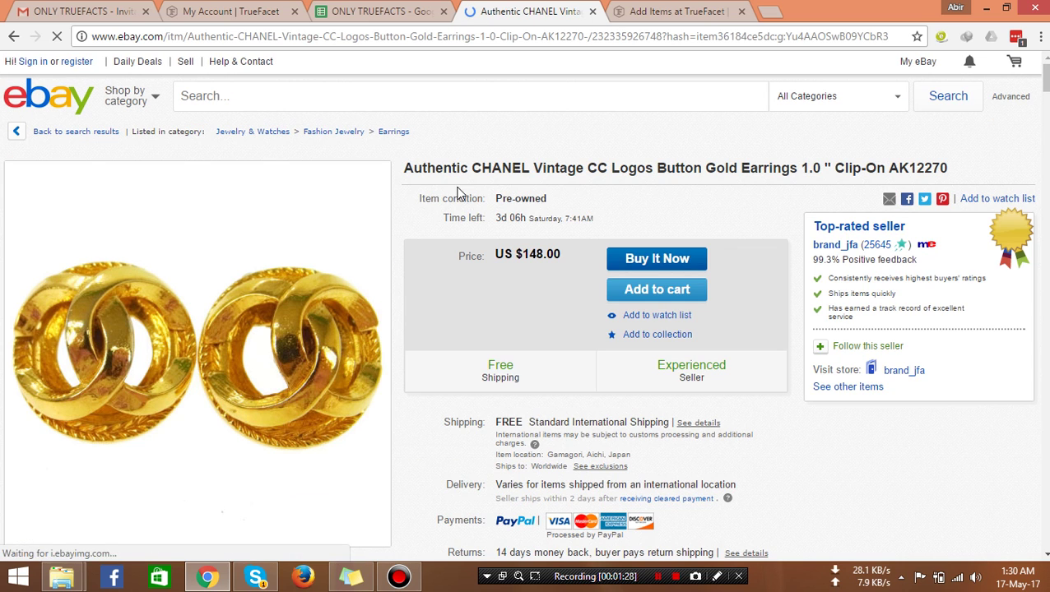
Enlarge the listing's first photo and save it as the JPEG s-l1600 in the images folder.
mouse_move(283, 318)
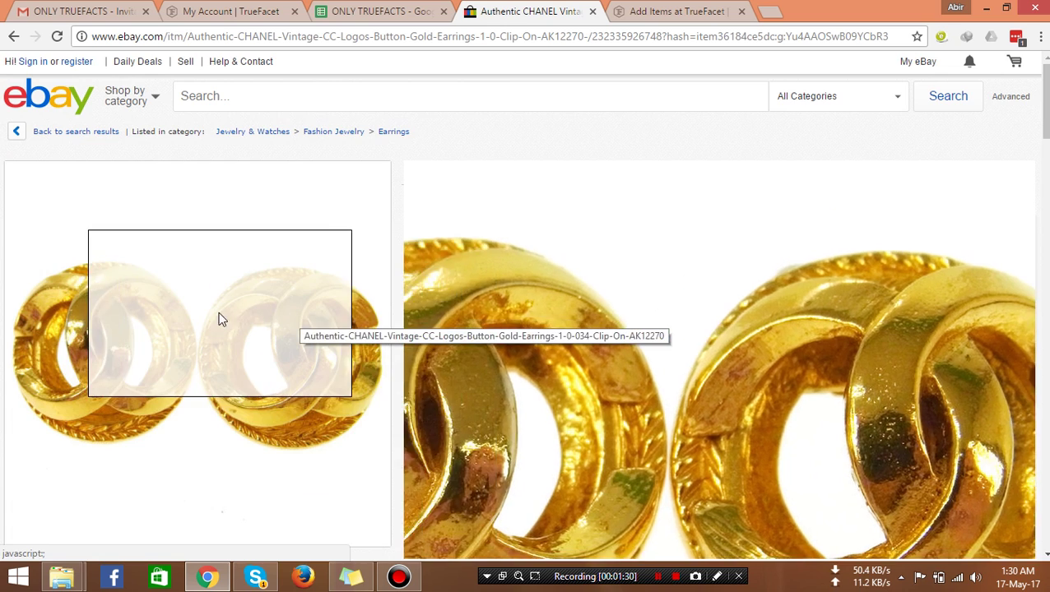
click(218, 318)
right_click(497, 167)
click(521, 198)
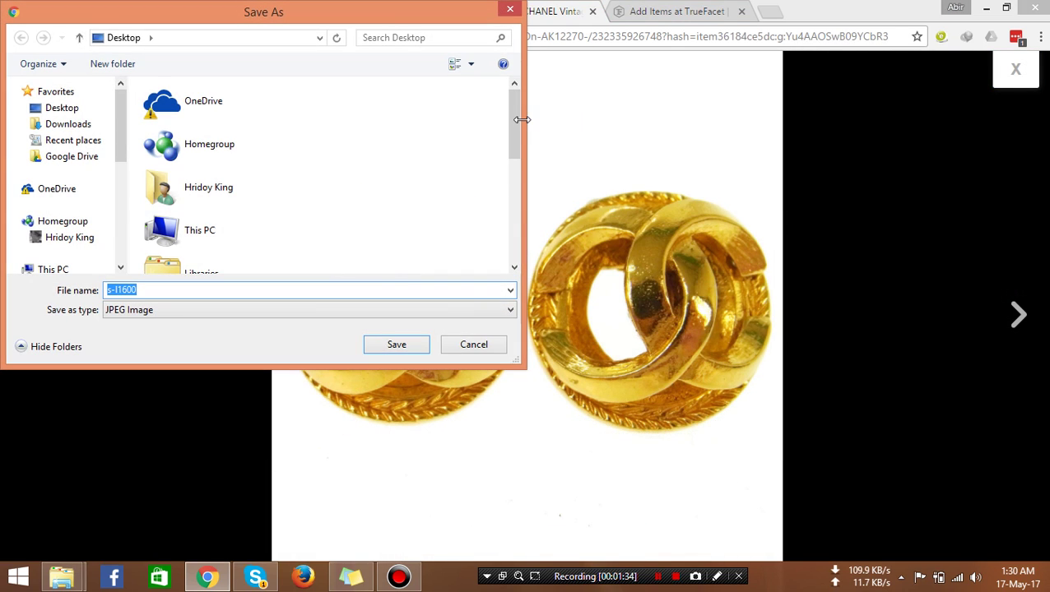
drag(510, 140, 508, 212)
double_click(251, 157)
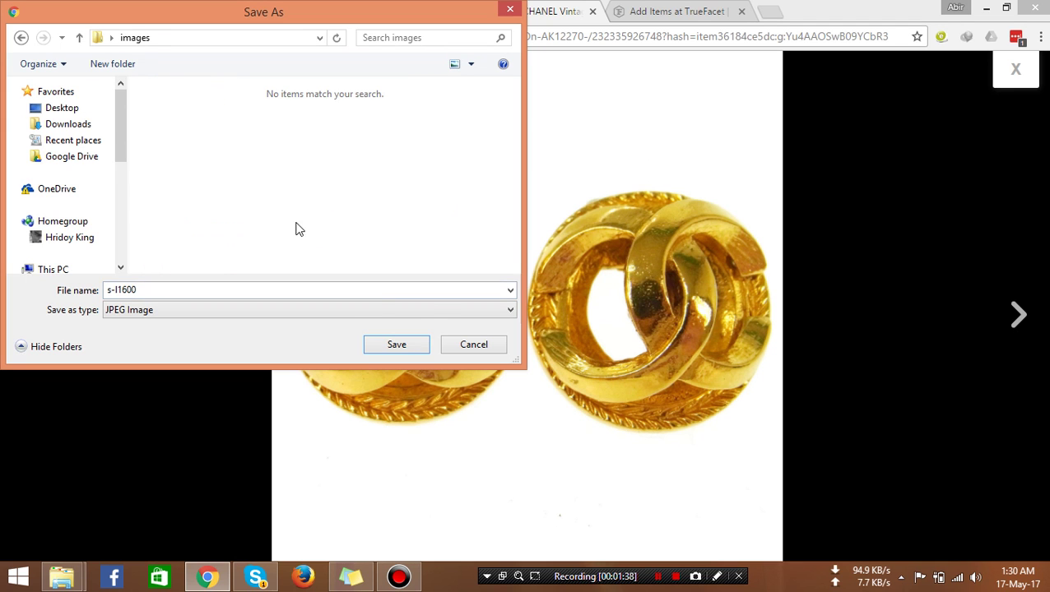
click(414, 346)
Save the listing's second photo, the earrings with upright clips, as s-l1600 (1) in the images folder.
click(1017, 297)
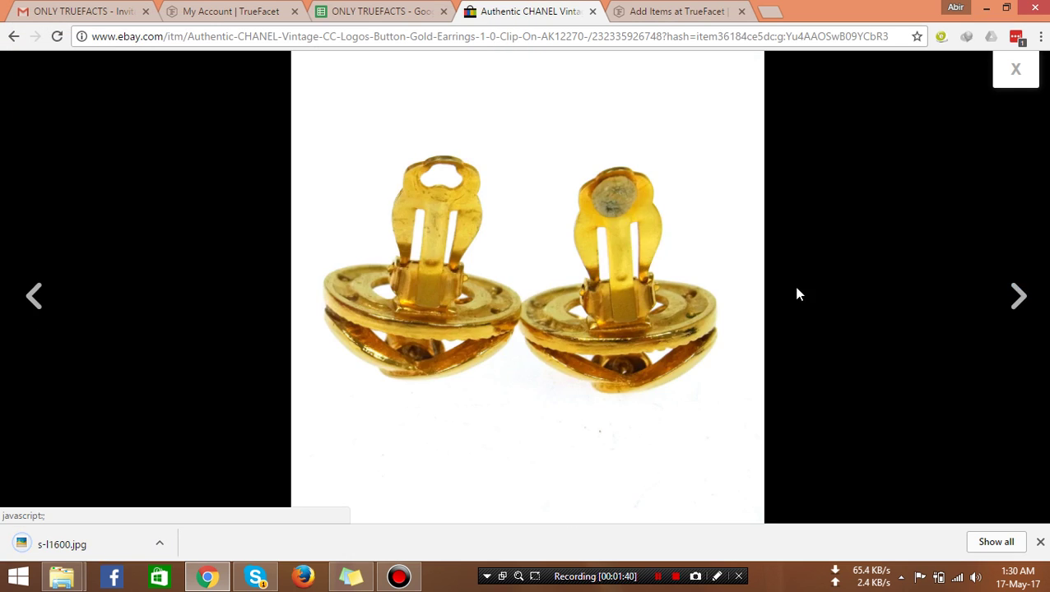
right_click(477, 213)
click(519, 235)
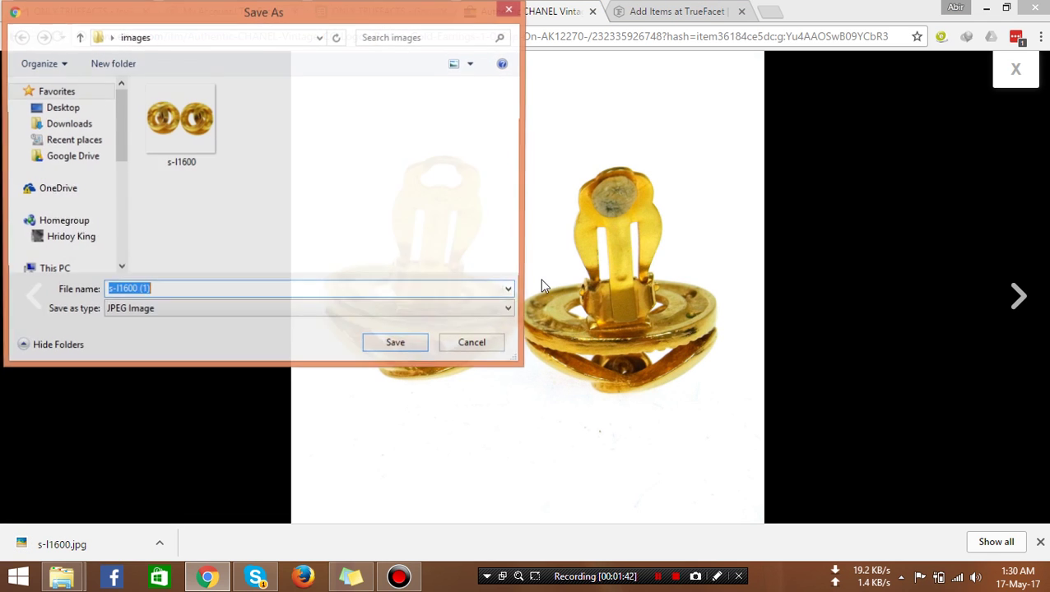
click(398, 345)
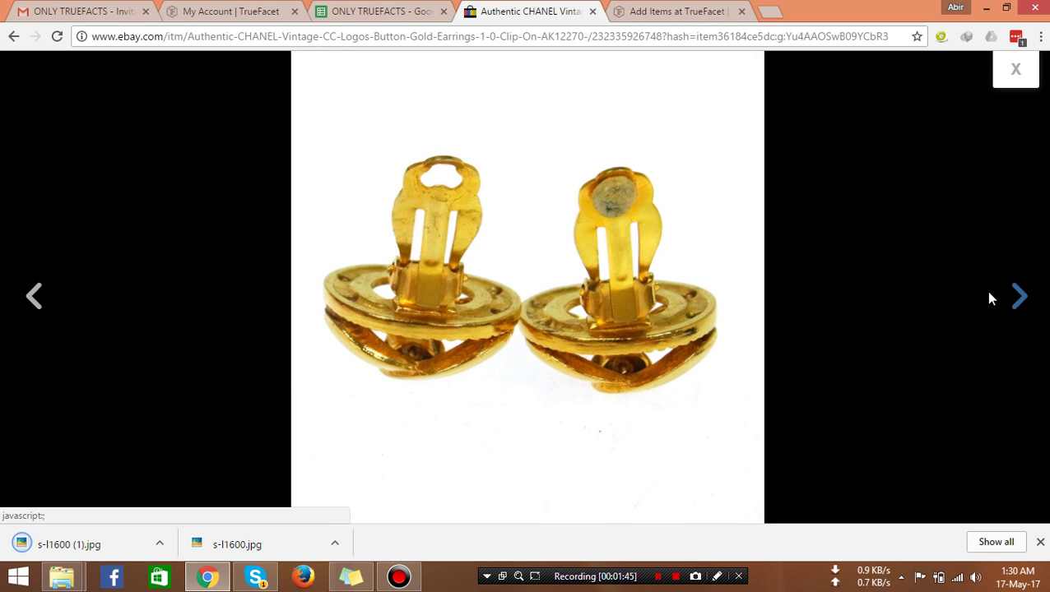
Save the third photo, the close-up of the engraved maker's mark, as s-l1600 (2) in the images folder.
click(1017, 297)
right_click(514, 213)
click(558, 237)
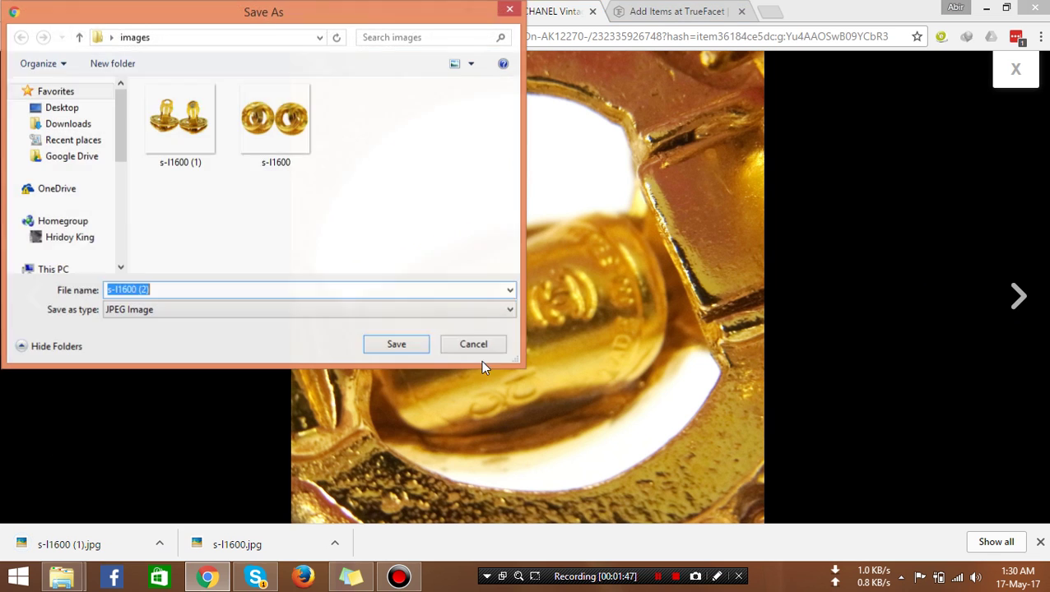
click(397, 344)
Save the fourth photo, showing the backs of the earrings, as s-l1600 (3) in the images folder and close the photo viewer.
click(1018, 296)
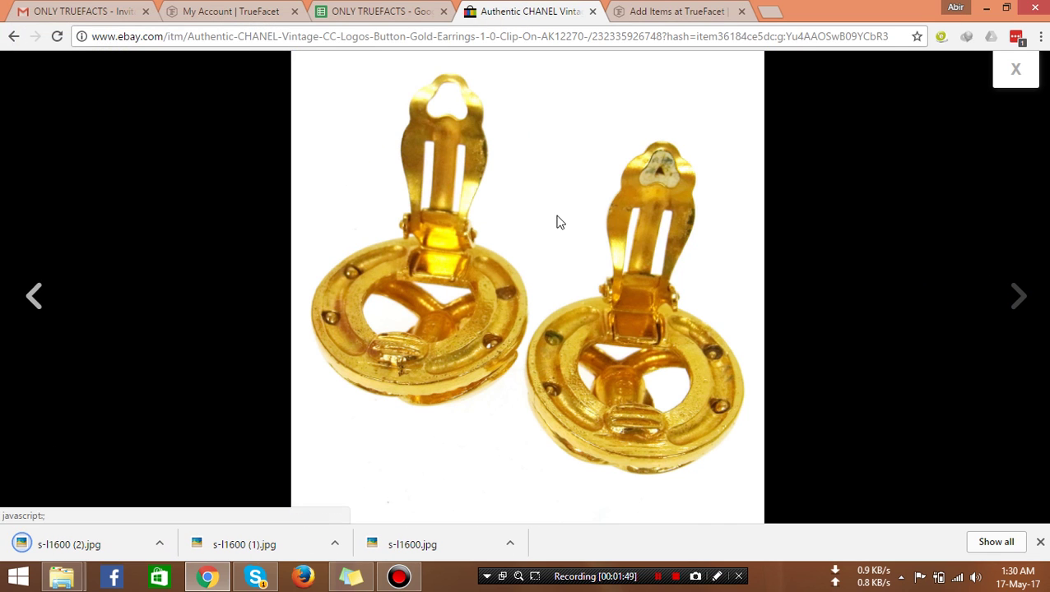
right_click(508, 205)
click(535, 231)
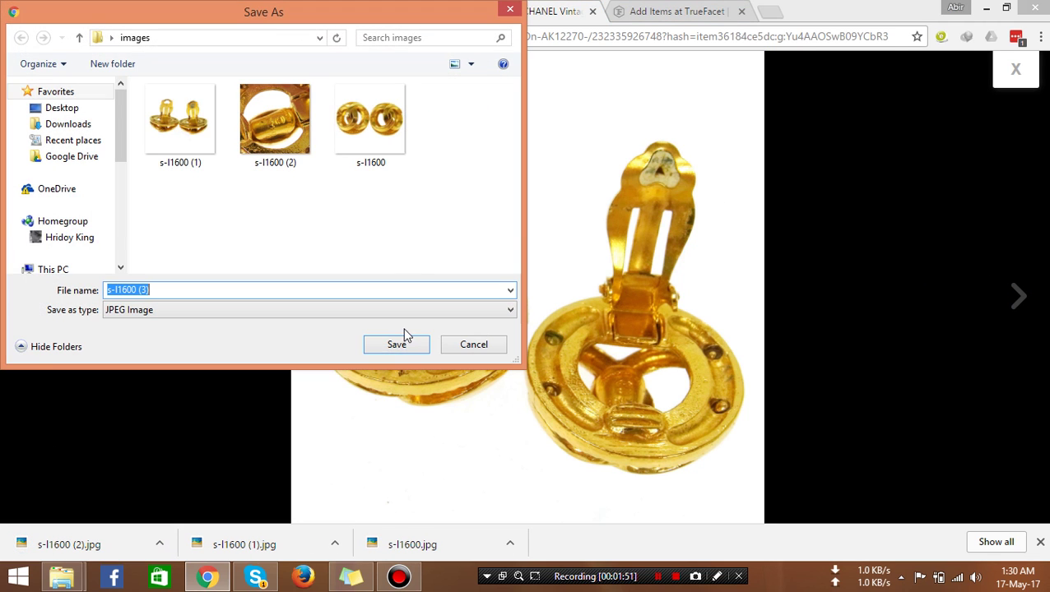
click(398, 344)
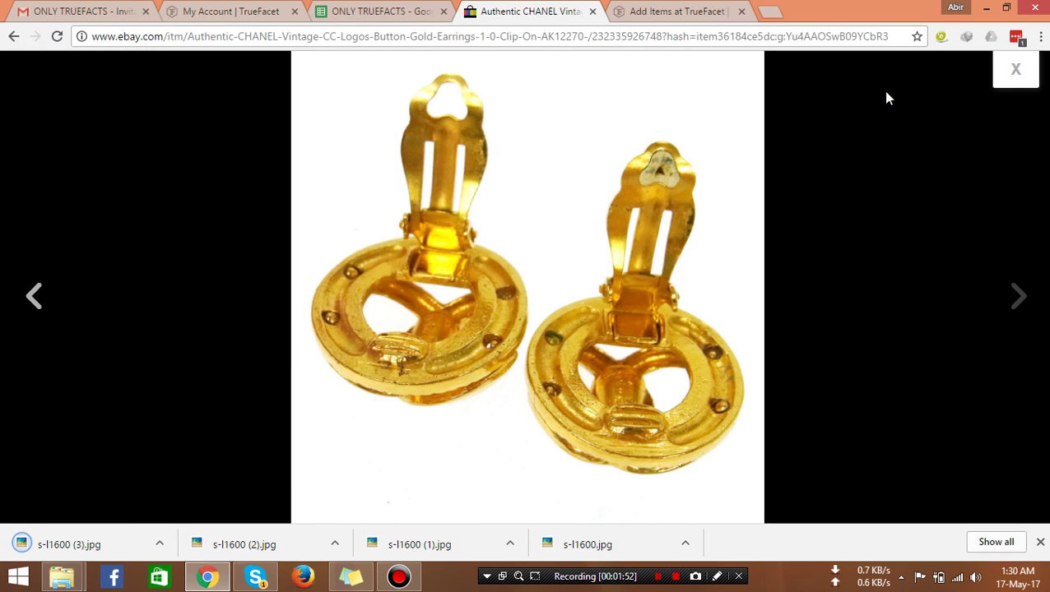
click(1026, 85)
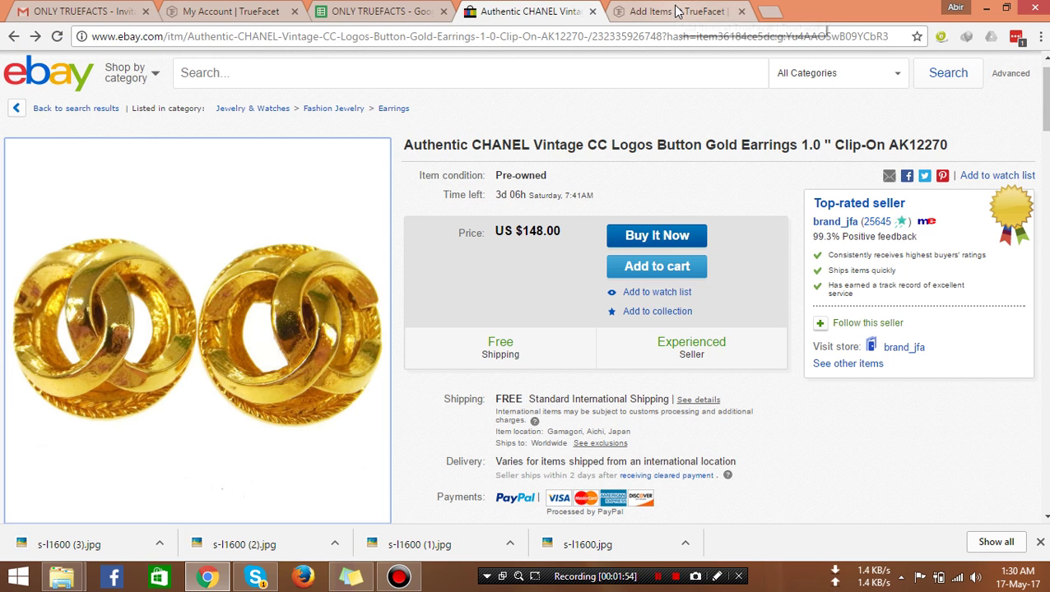
Check the item type in the eBay listing title and choose earrings as the item category in TrueFacet's new-item form.
click(676, 11)
click(507, 10)
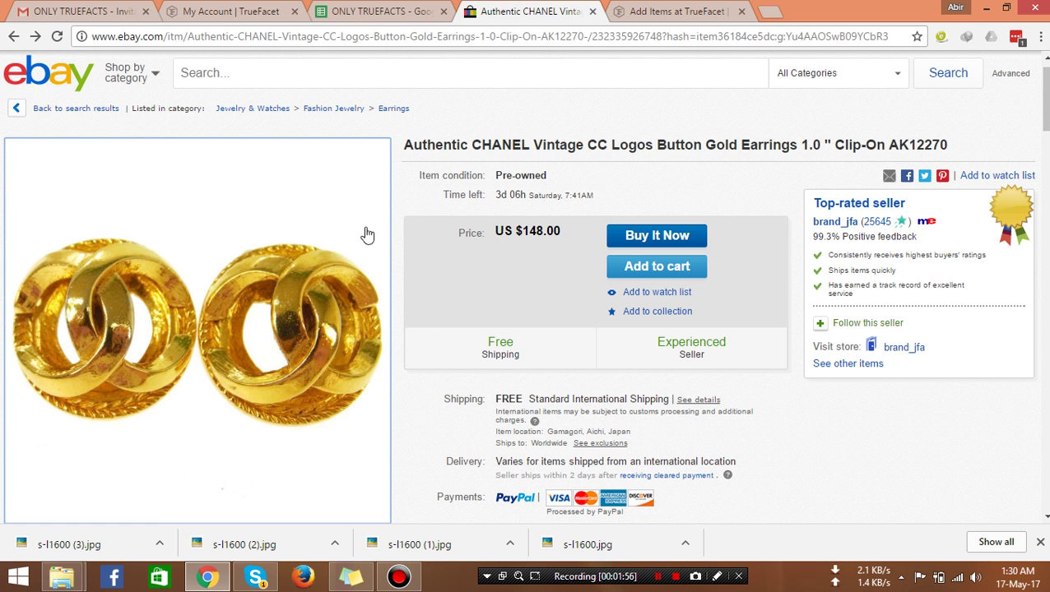
click(671, 10)
click(534, 8)
double_click(773, 148)
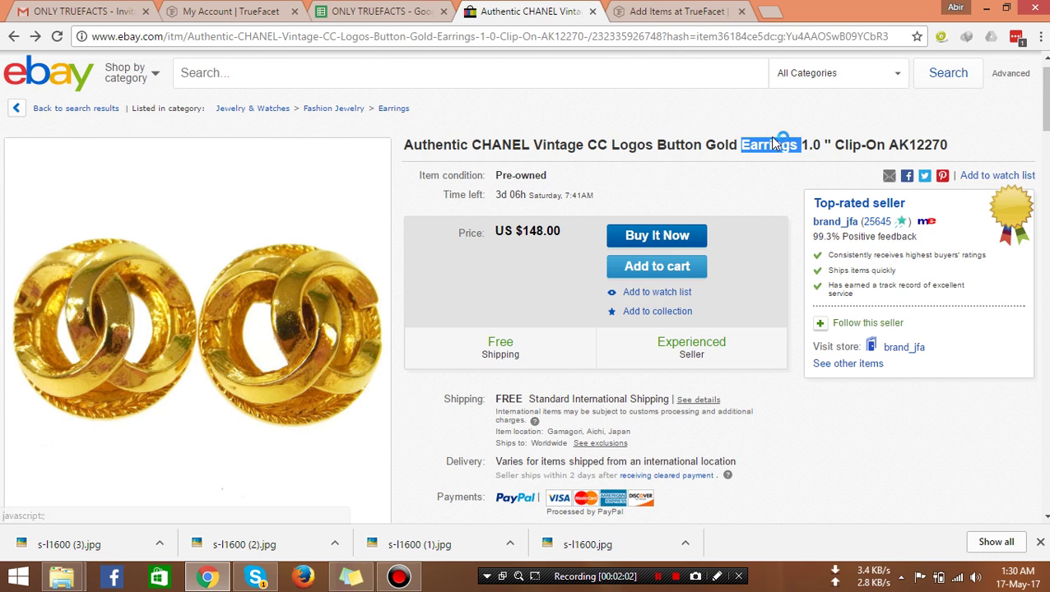
click(642, 10)
click(471, 267)
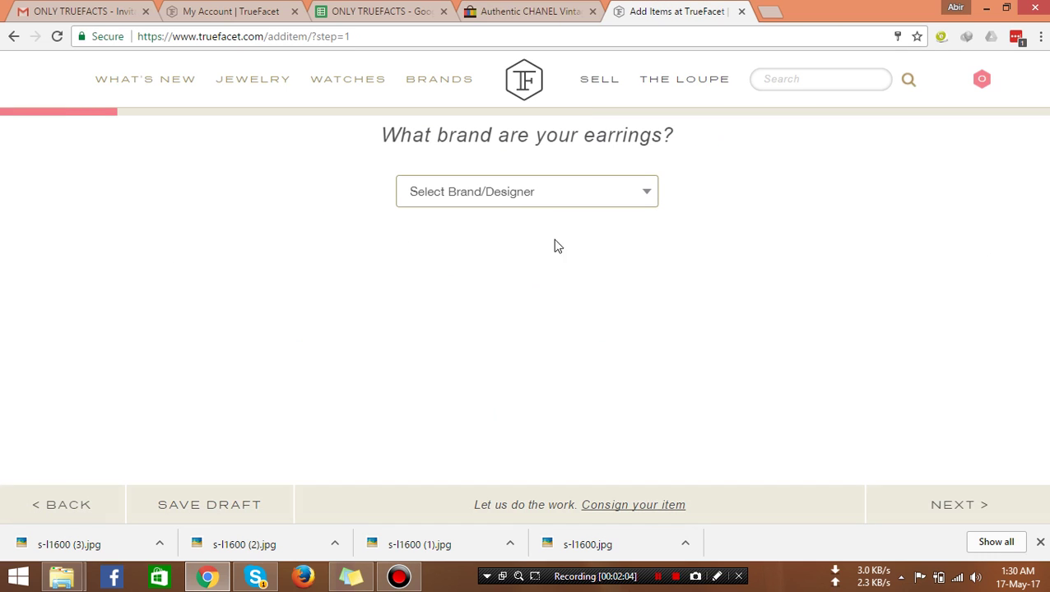
Check the brand in the eBay listing's item specifics and choose Chanel as the earrings' brand in the TrueFacet form.
click(511, 12)
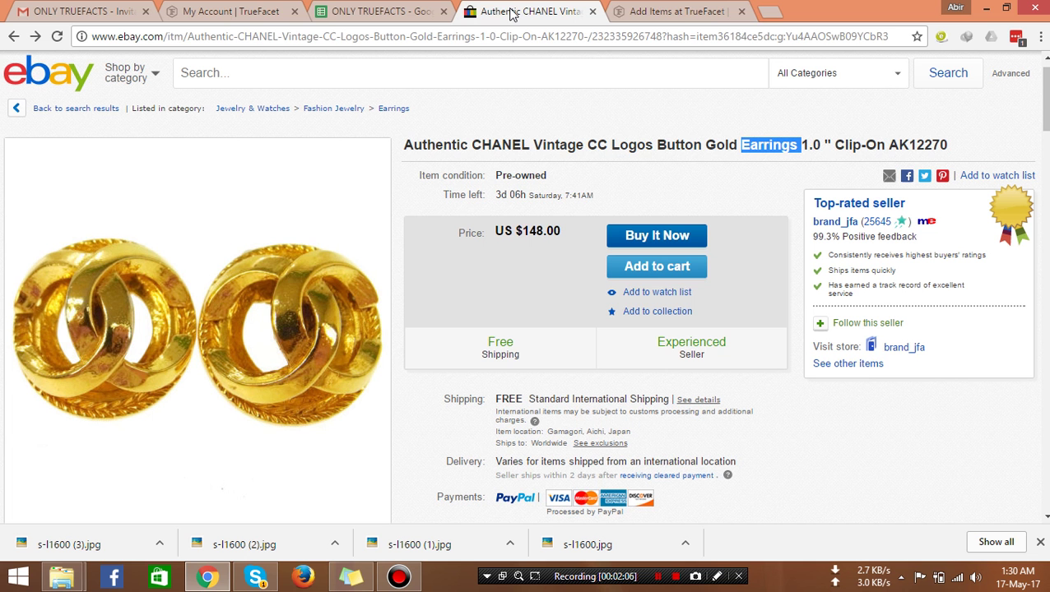
double_click(496, 144)
scroll(483, 294, down, 4)
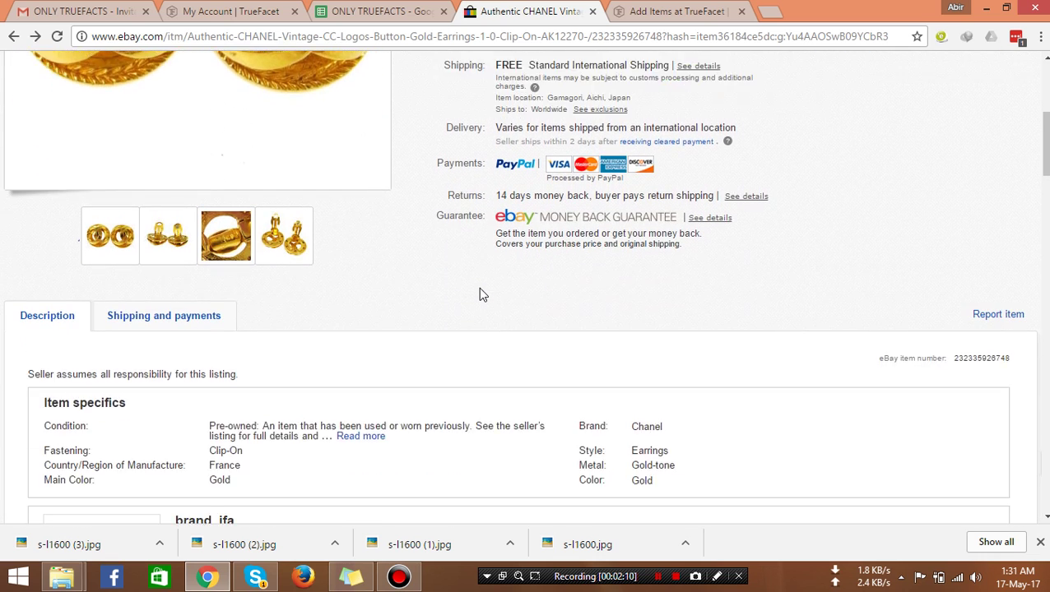
scroll(483, 294, down, 1)
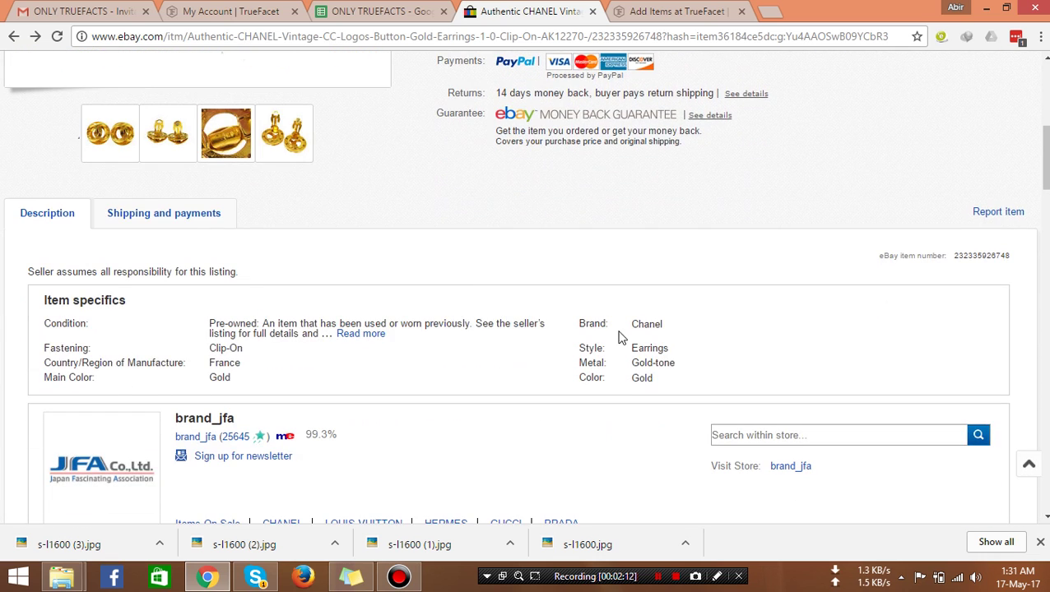
drag(581, 323, 668, 323)
click(663, 321)
double_click(651, 324)
click(650, 9)
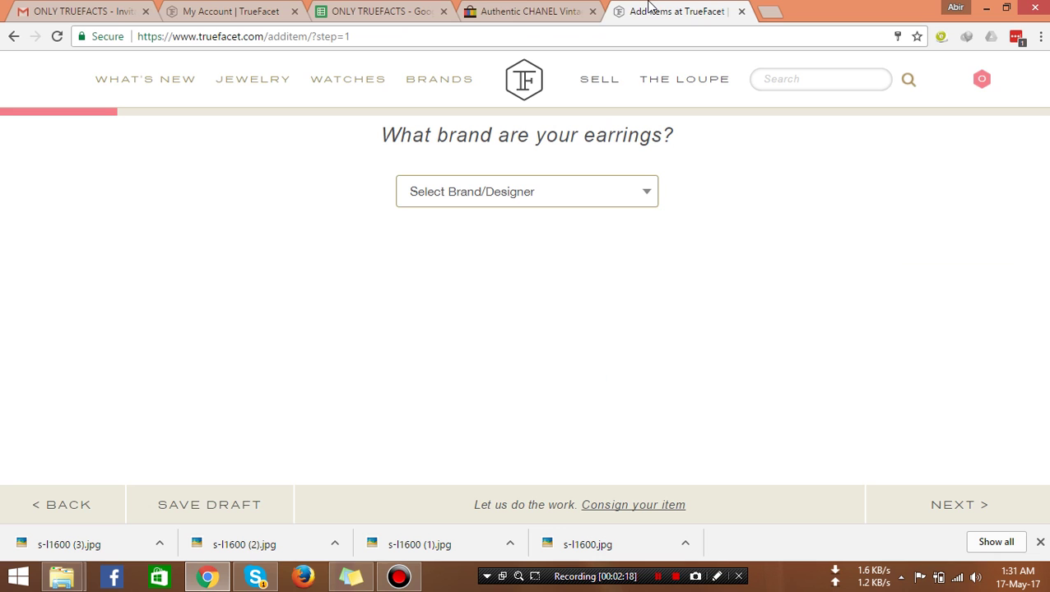
click(534, 204)
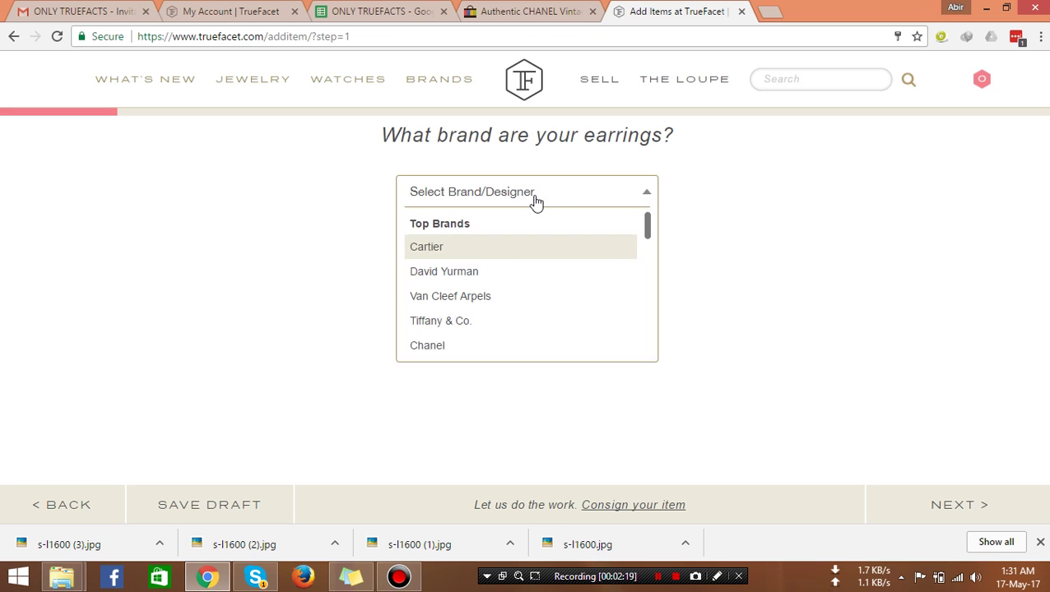
click(472, 349)
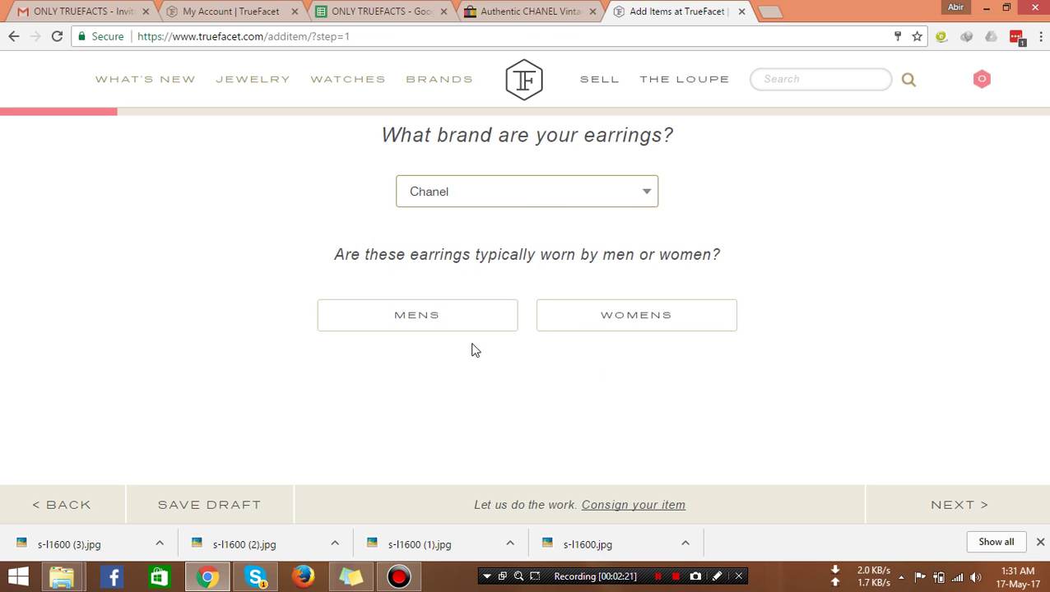
Look over the earrings in the eBay listing and mark them as womens in the TrueFacet form.
click(549, 15)
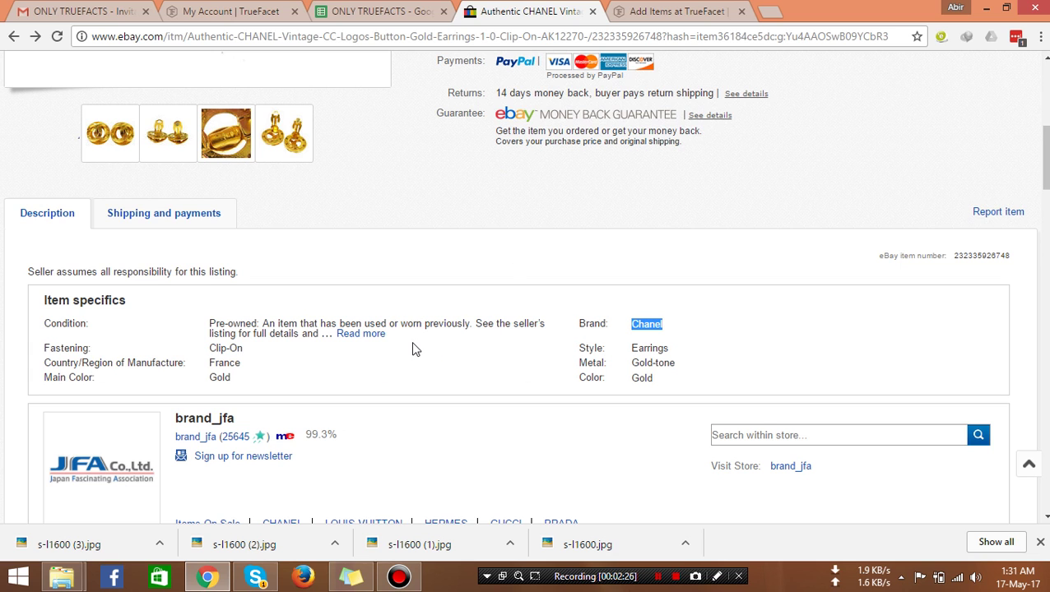
scroll(415, 350, up, 5)
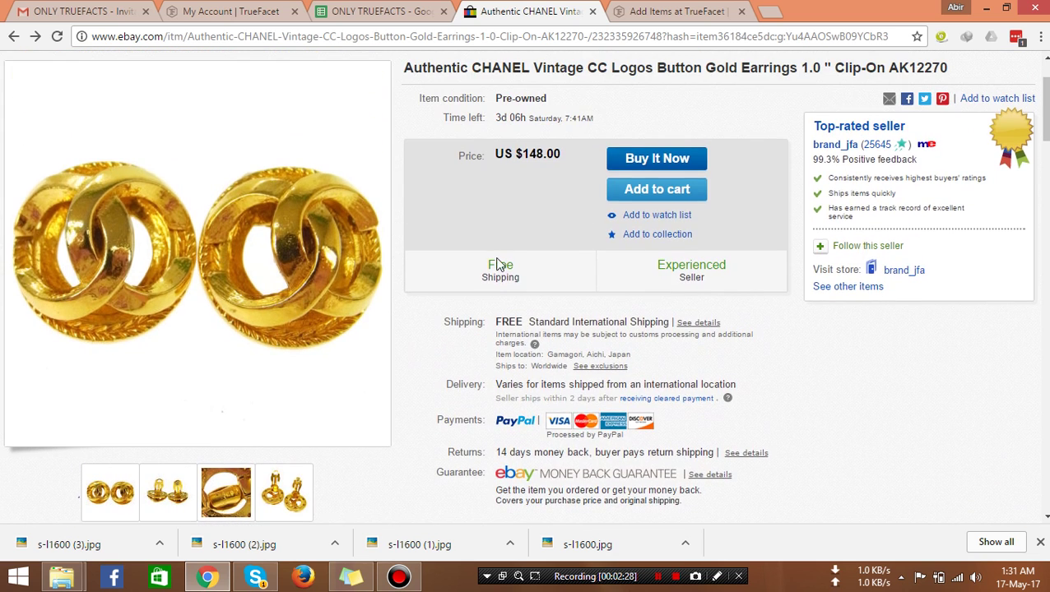
click(664, 11)
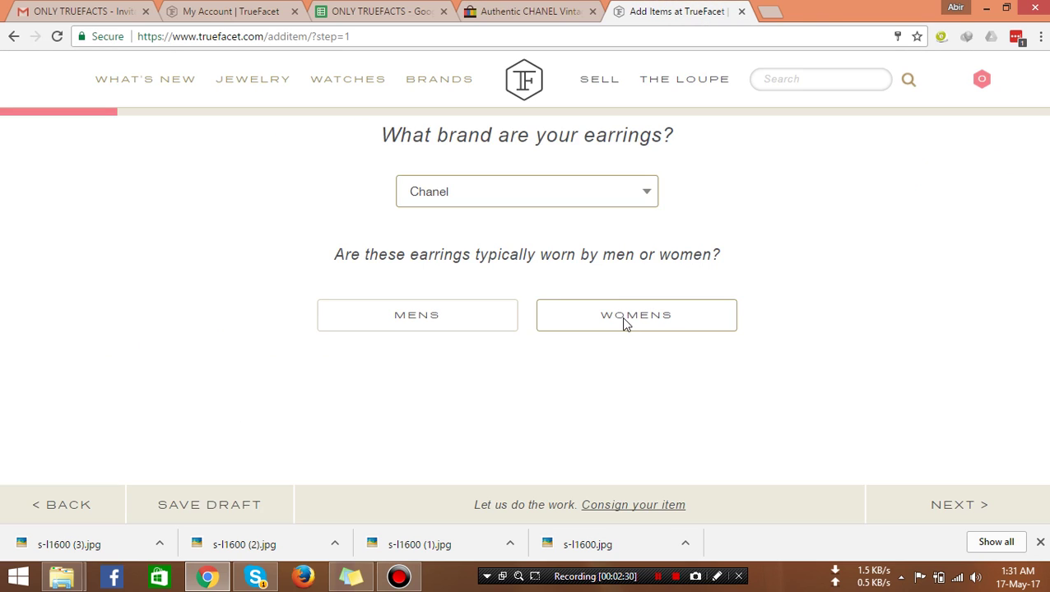
click(625, 321)
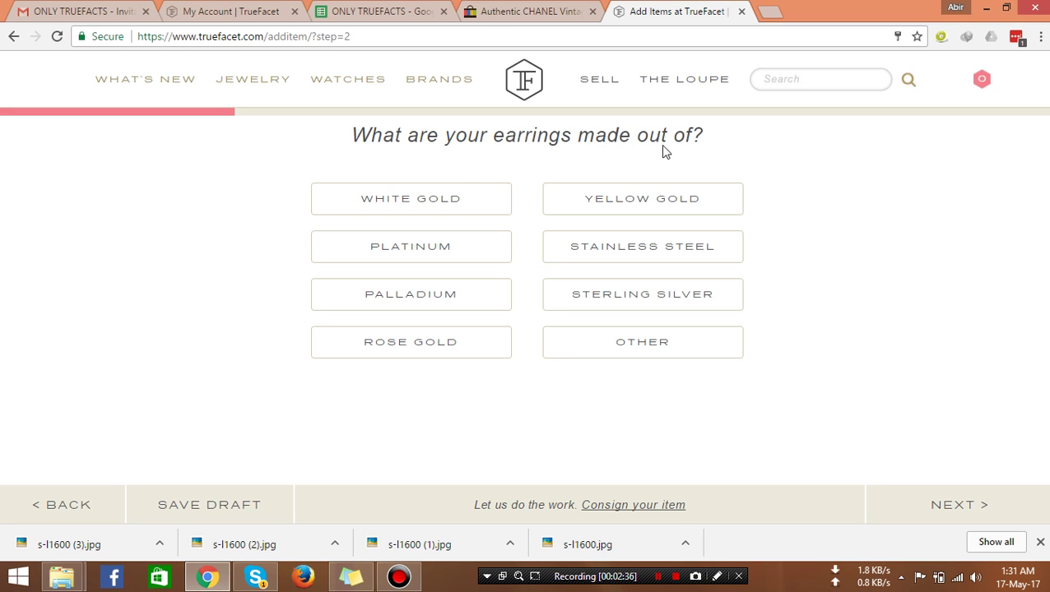
Check the metal in the eBay item specifics and choose yellow gold as the earrings' material in the TrueFacet form.
click(503, 11)
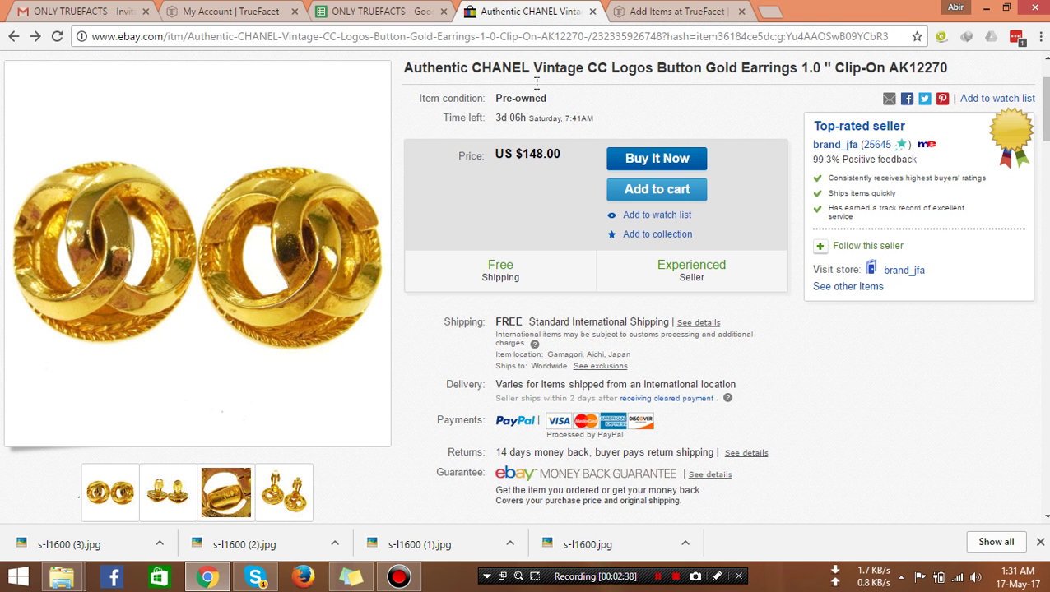
scroll(485, 323, down, 5)
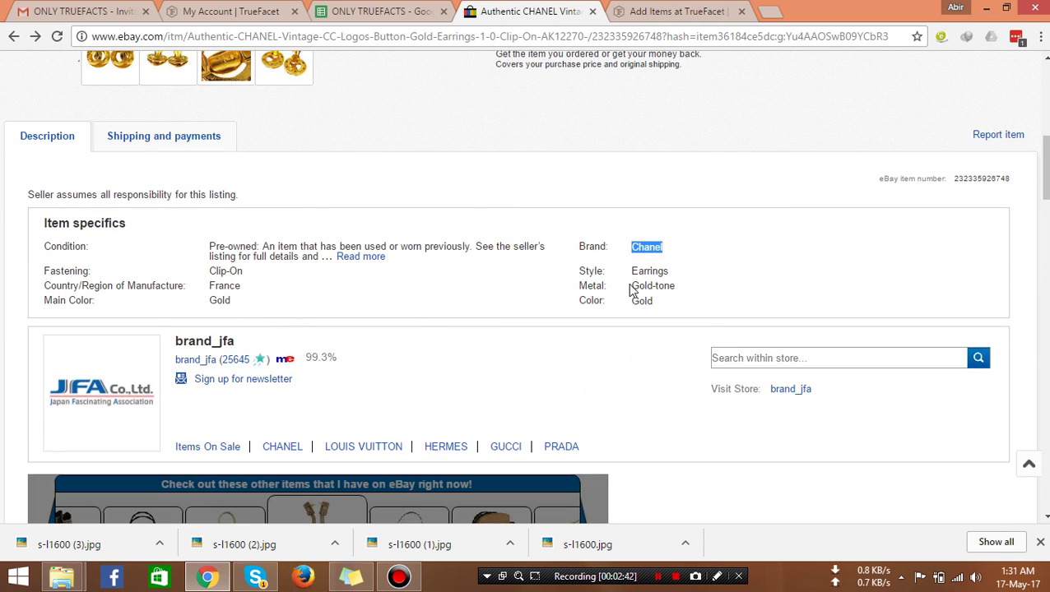
drag(631, 288, 681, 286)
click(675, 10)
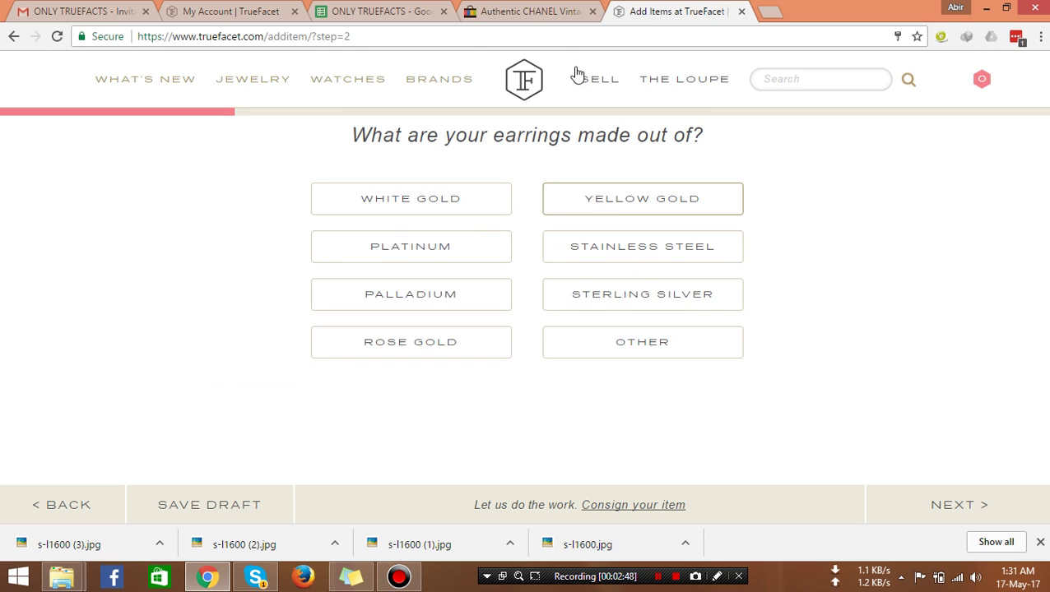
click(538, 13)
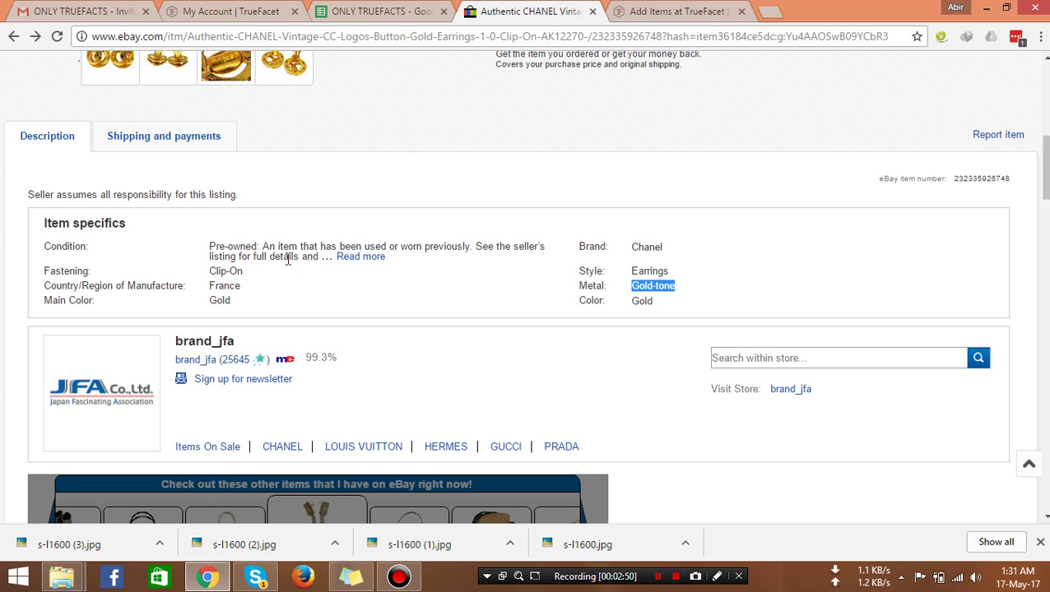
click(635, 12)
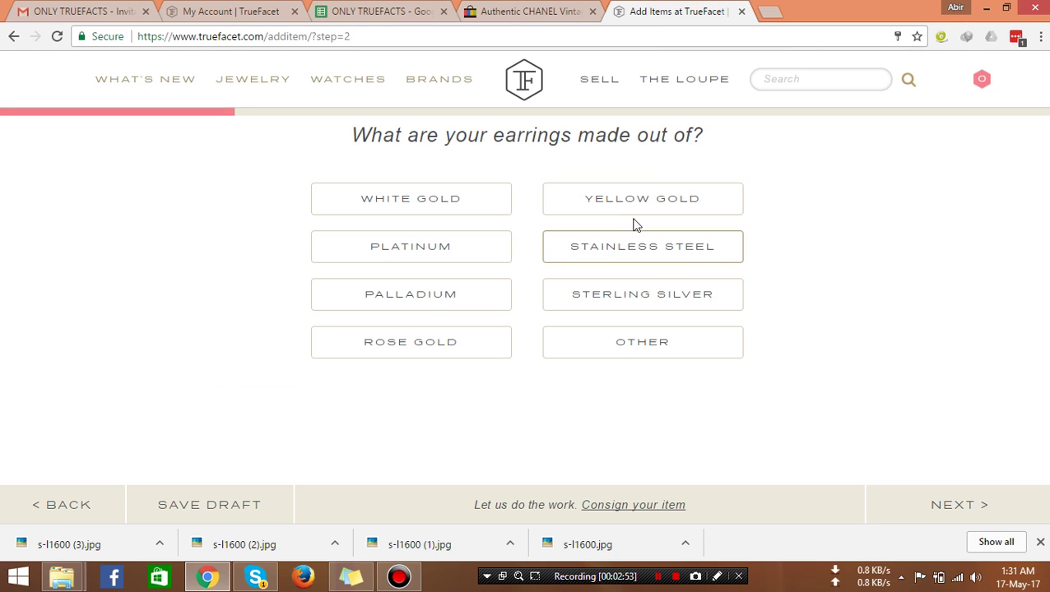
click(618, 203)
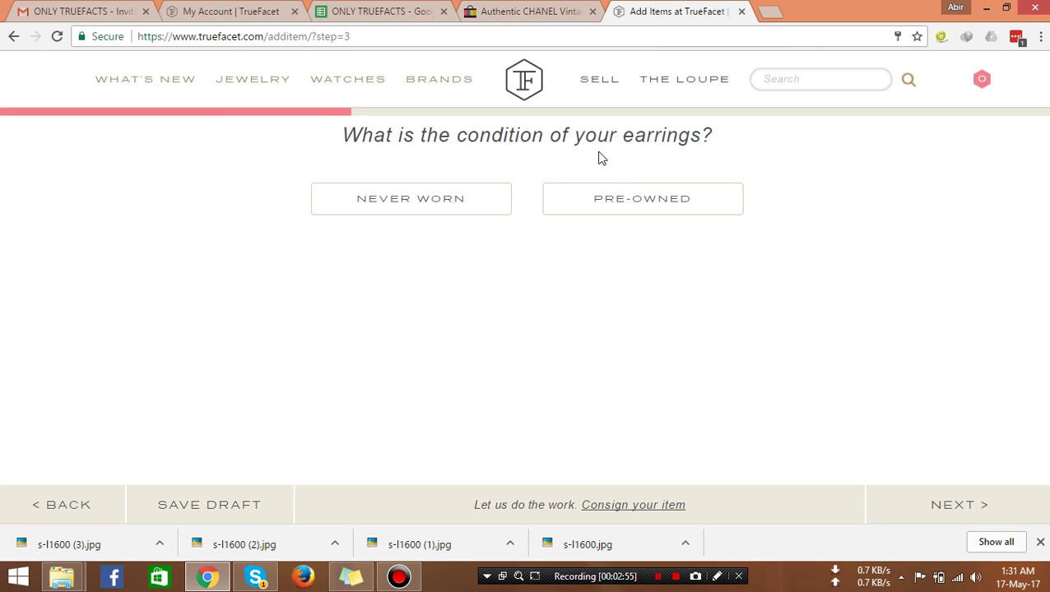
Check the condition in the eBay item specifics, then set the TrueFacet item to pre-owned with no box or papers.
click(515, 11)
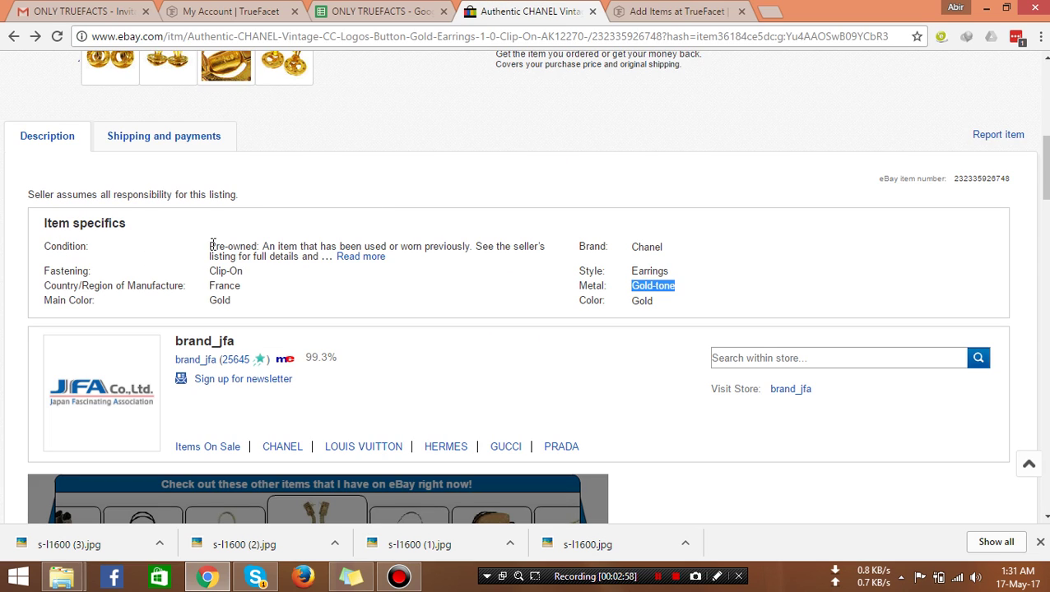
drag(210, 245, 273, 232)
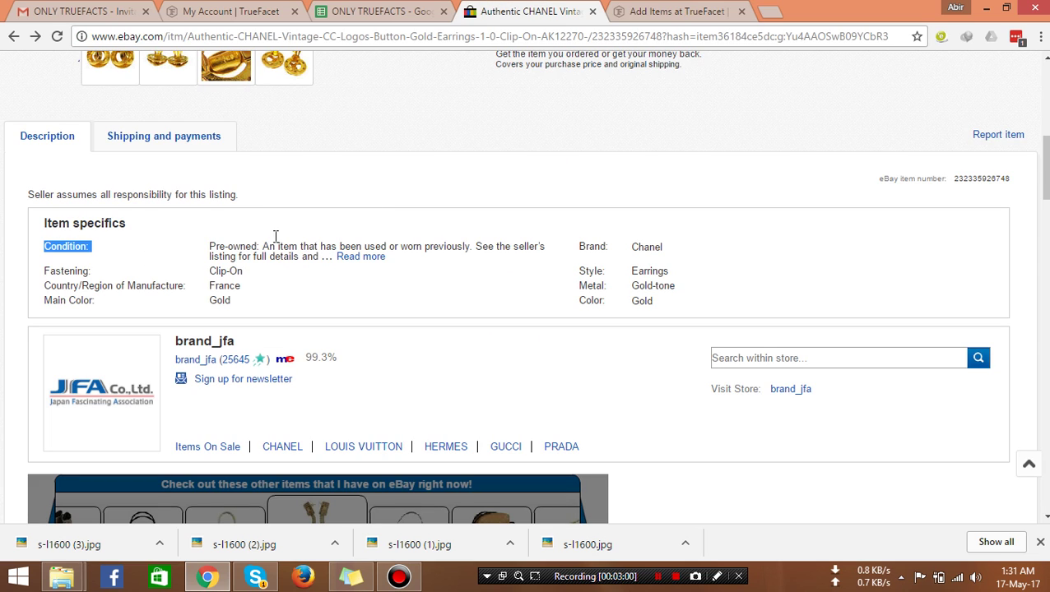
click(676, 10)
click(565, 200)
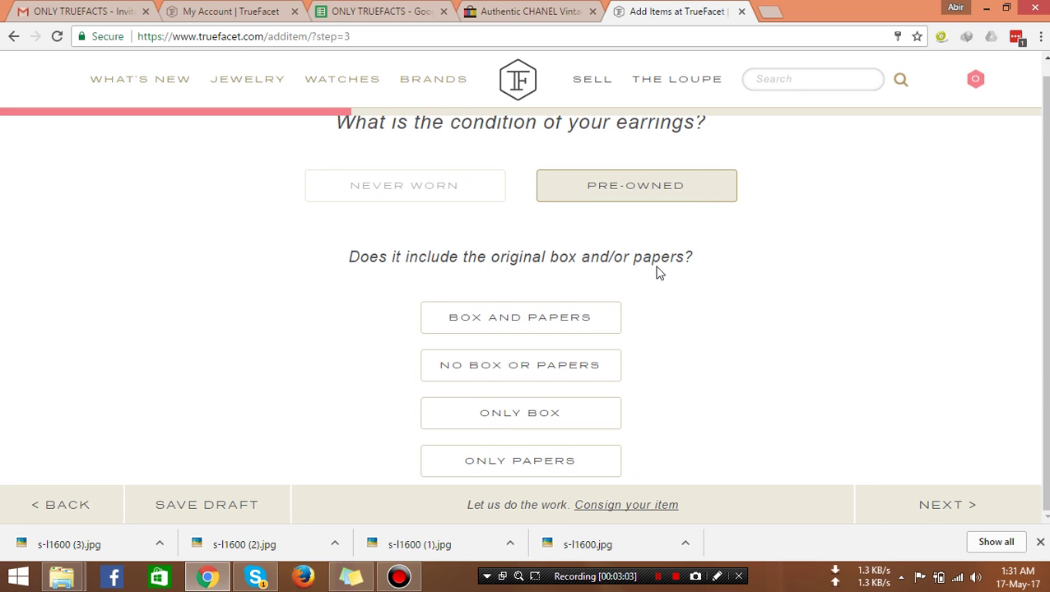
click(590, 369)
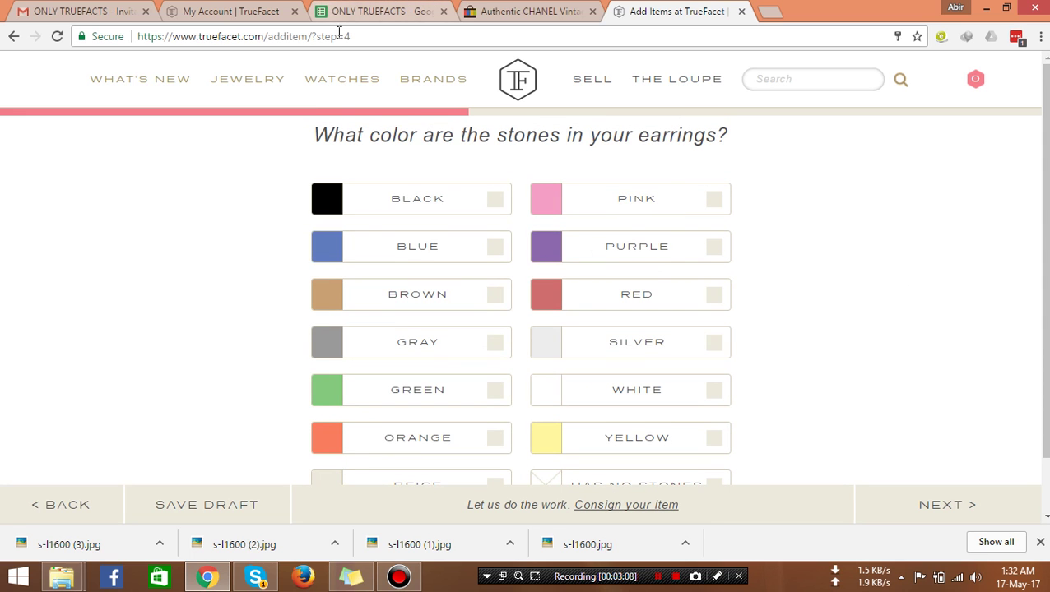
Check the eBay listing for stones, mark the earrings as having no stones on TrueFacet and continue to the dimensions.
mouse_move(342, 79)
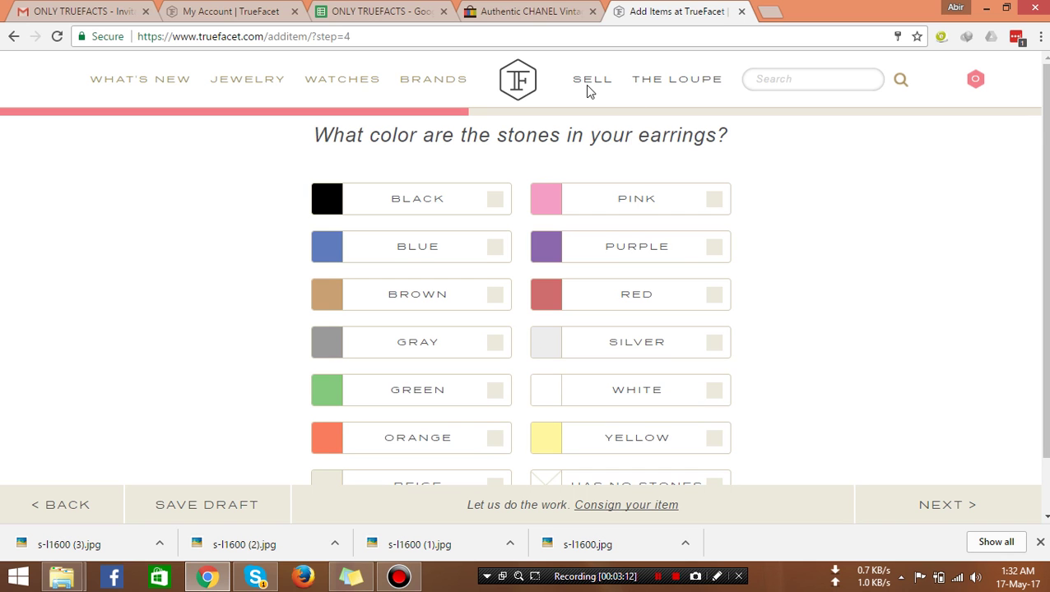
click(527, 10)
scroll(368, 196, up, 4)
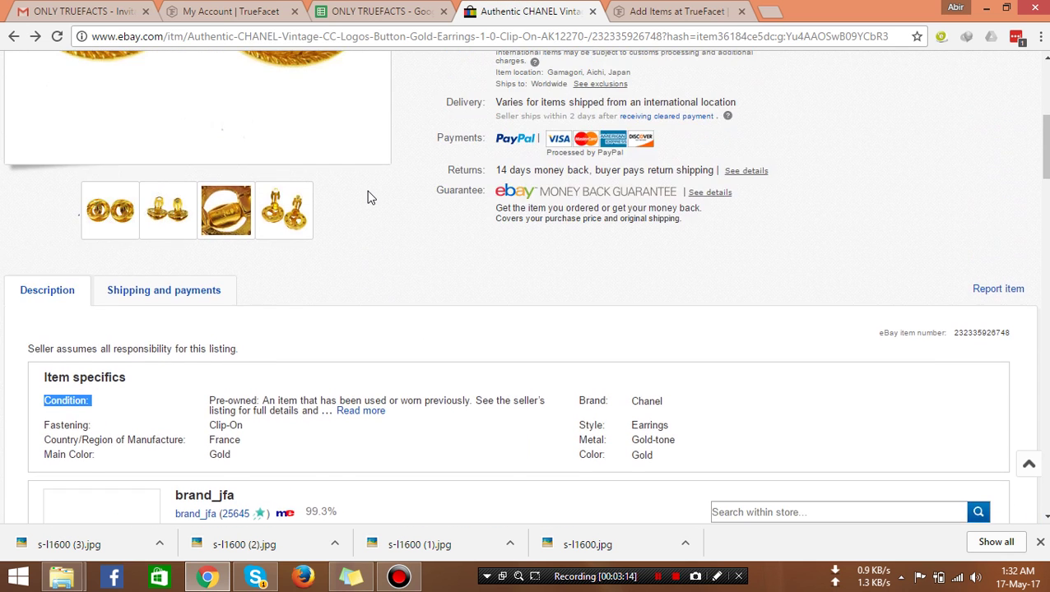
scroll(370, 198, down, 4)
click(671, 11)
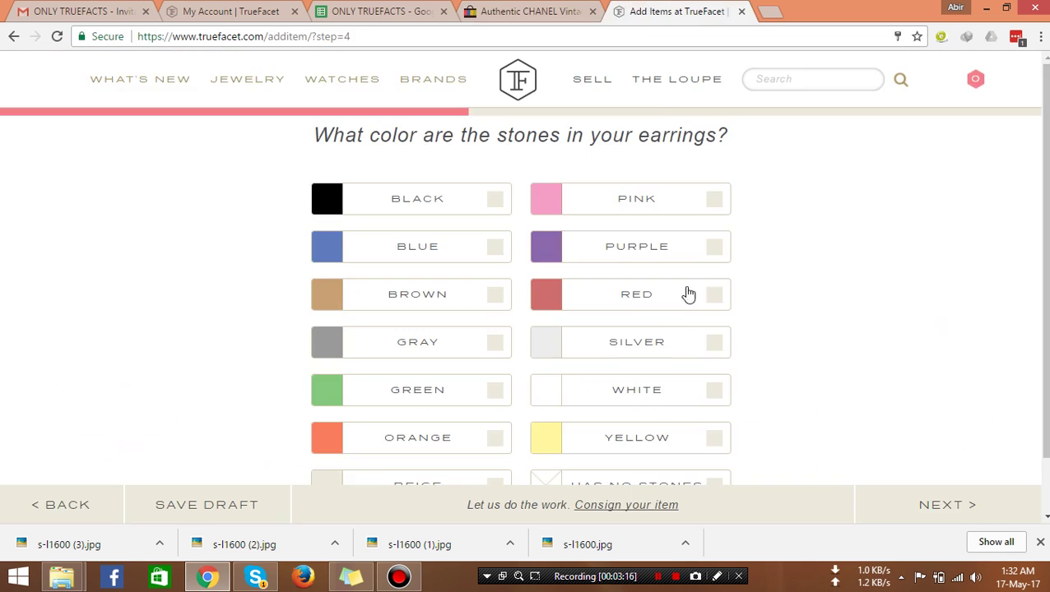
scroll(643, 348, down, 1)
click(644, 427)
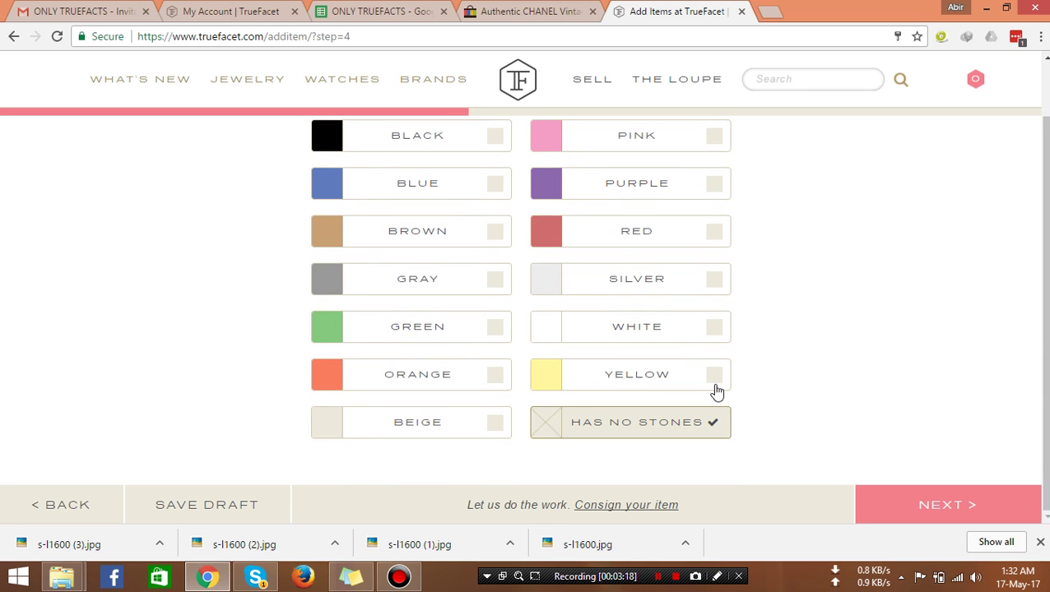
click(956, 510)
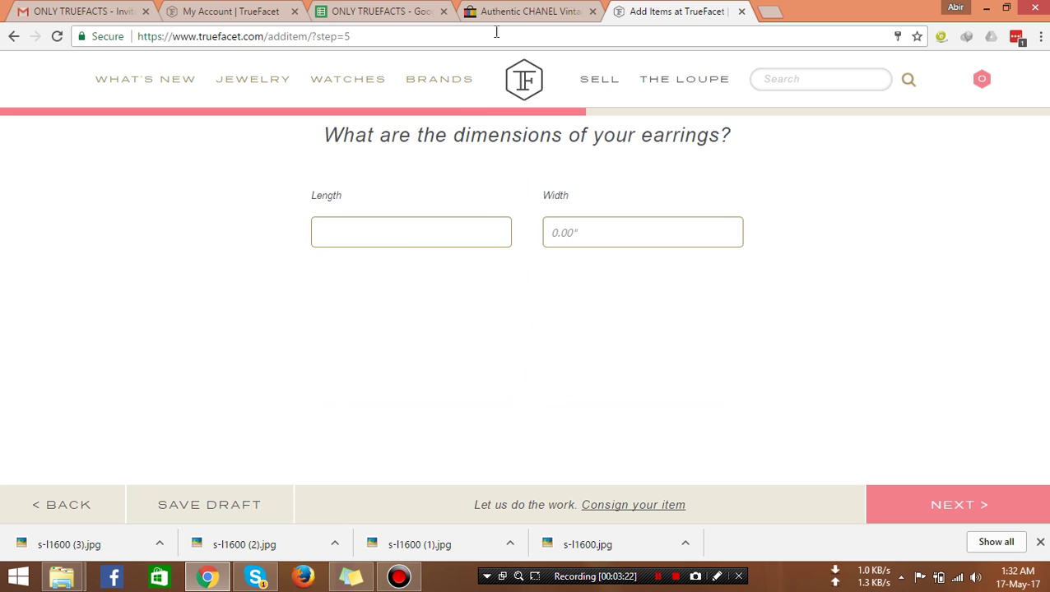
Copy the 1.0 inch diameter from the eBay listing's details into the TrueFacet length and continue to the selling price.
click(526, 12)
scroll(350, 481, down, 10)
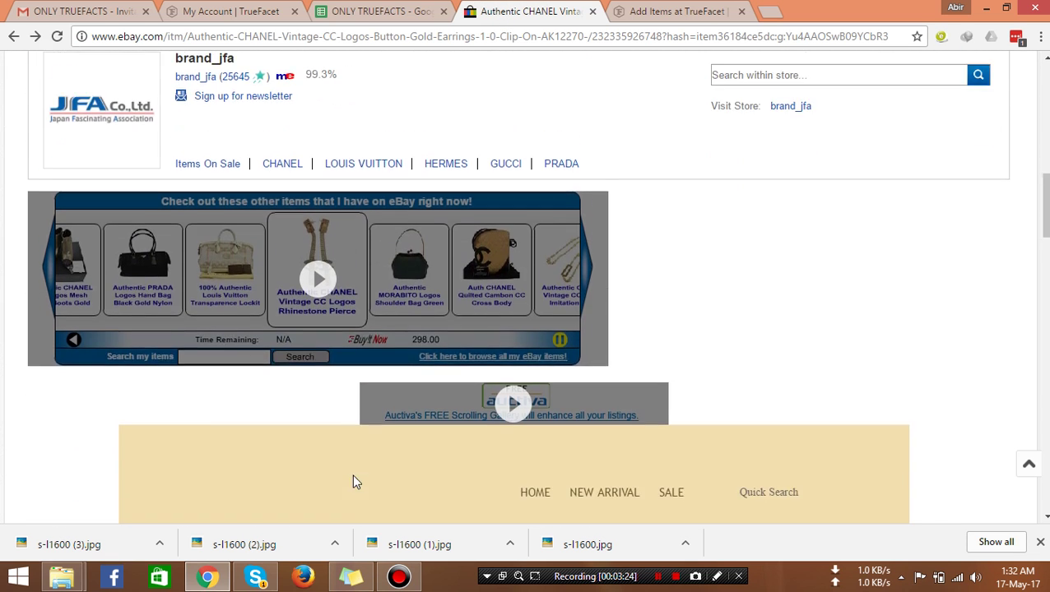
scroll(331, 436, down, 9)
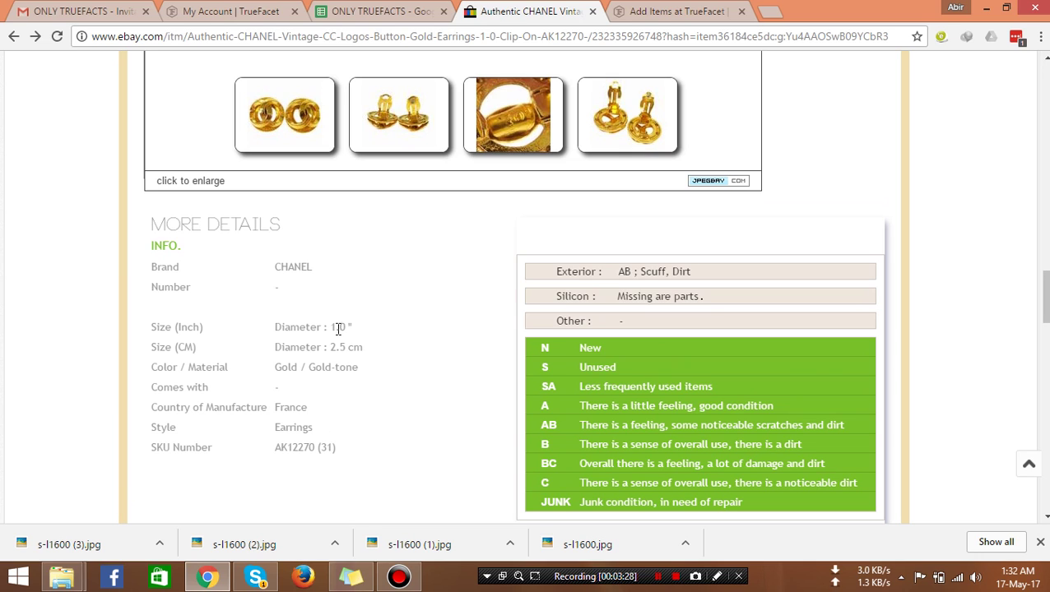
drag(331, 327, 342, 329)
right_click(346, 328)
click(372, 335)
click(658, 11)
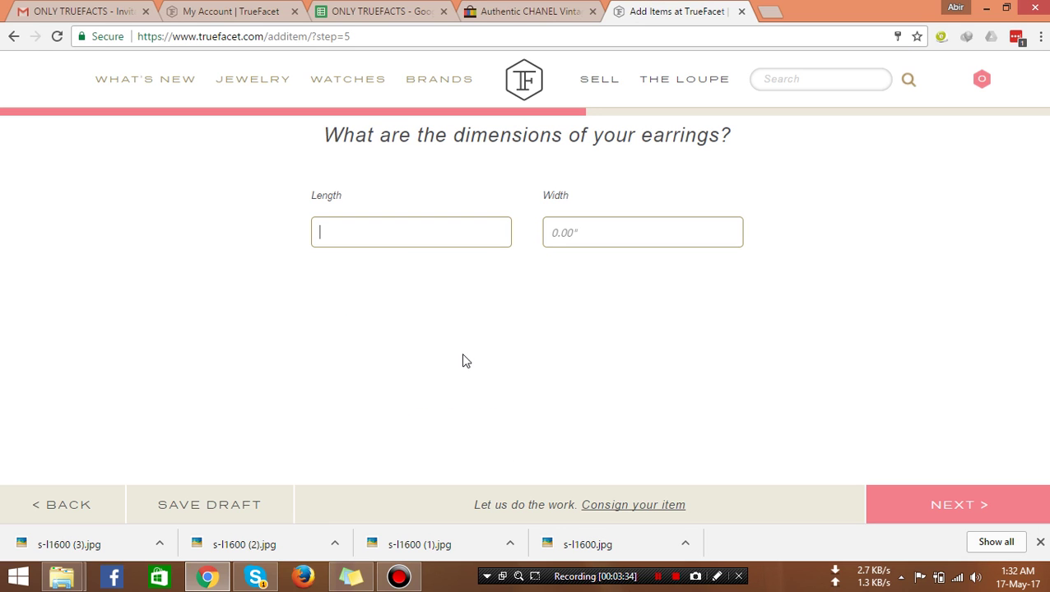
right_click(432, 217)
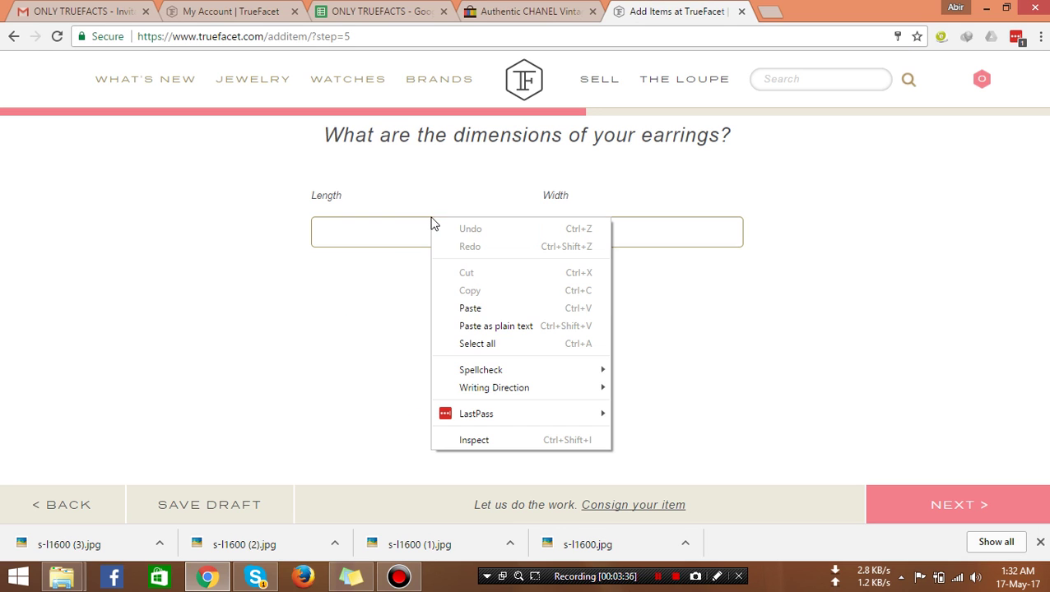
click(481, 307)
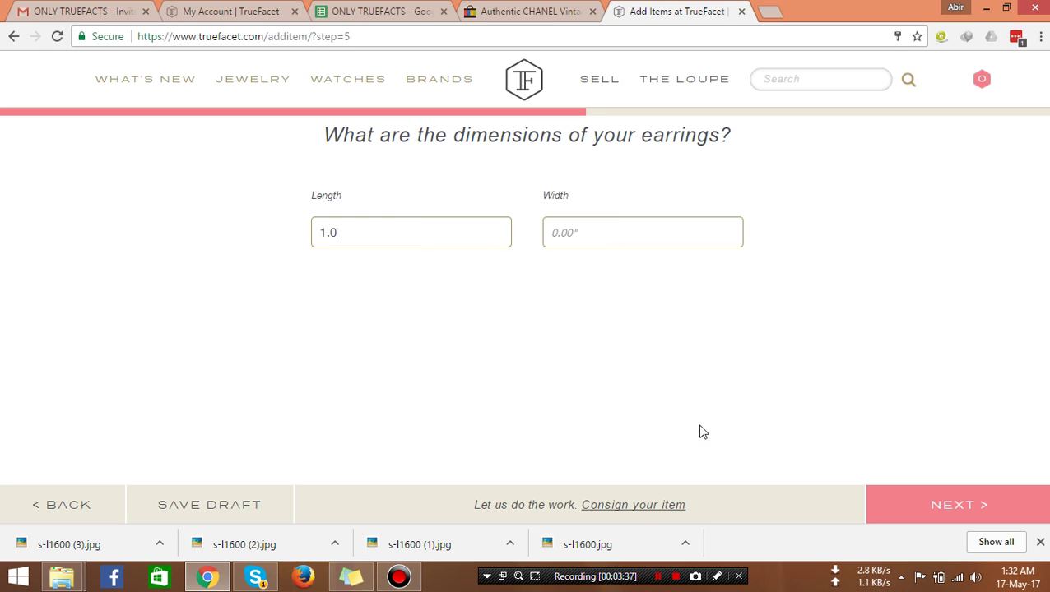
click(931, 512)
Copy the price 148.00 from the Chanel earrings' eBay listing for use in the spreadsheet.
click(510, 246)
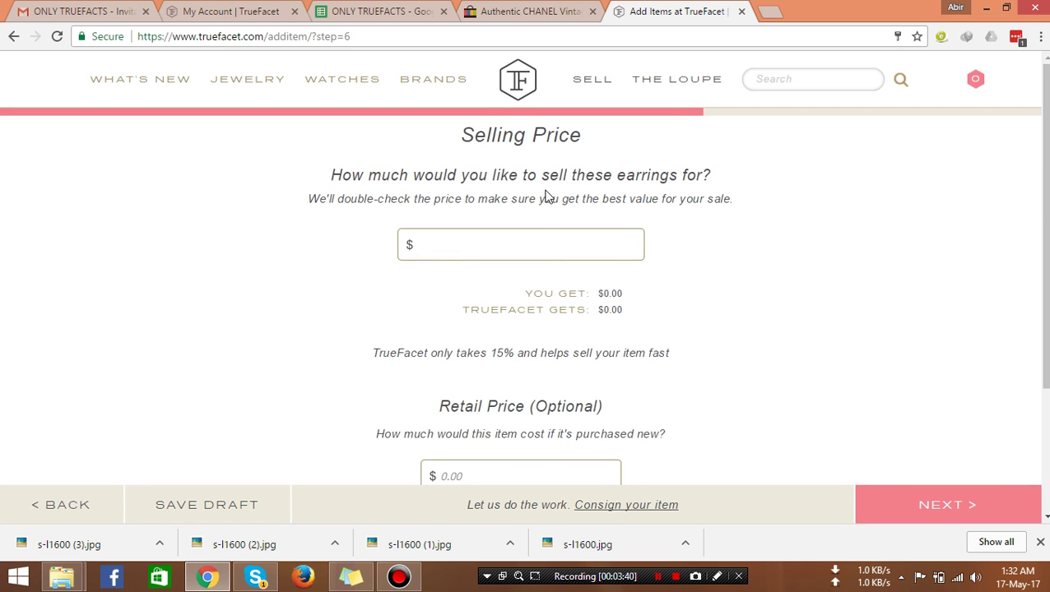
click(390, 13)
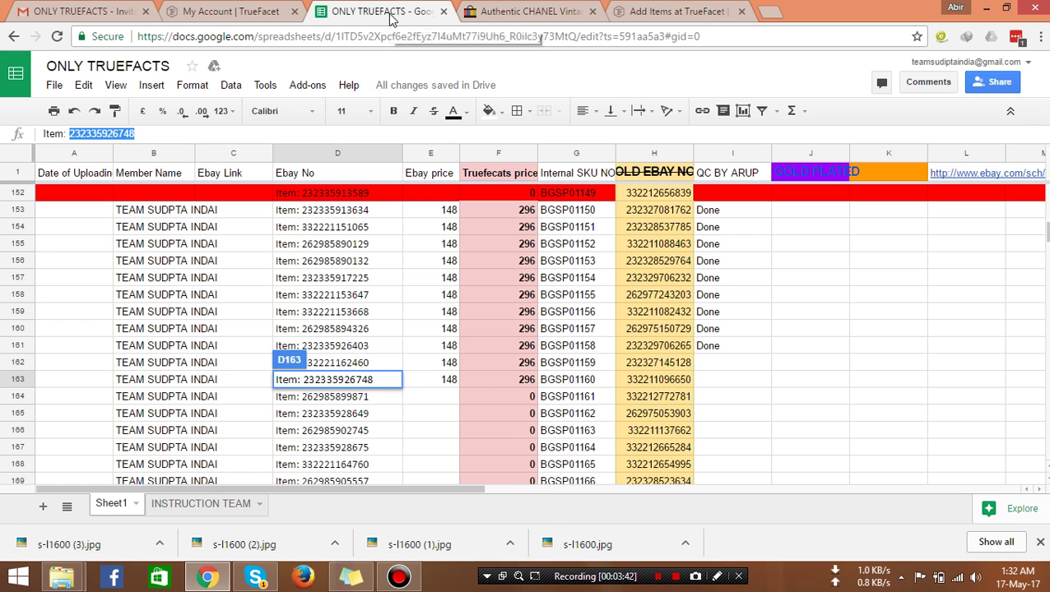
click(535, 11)
scroll(530, 403, up, 20)
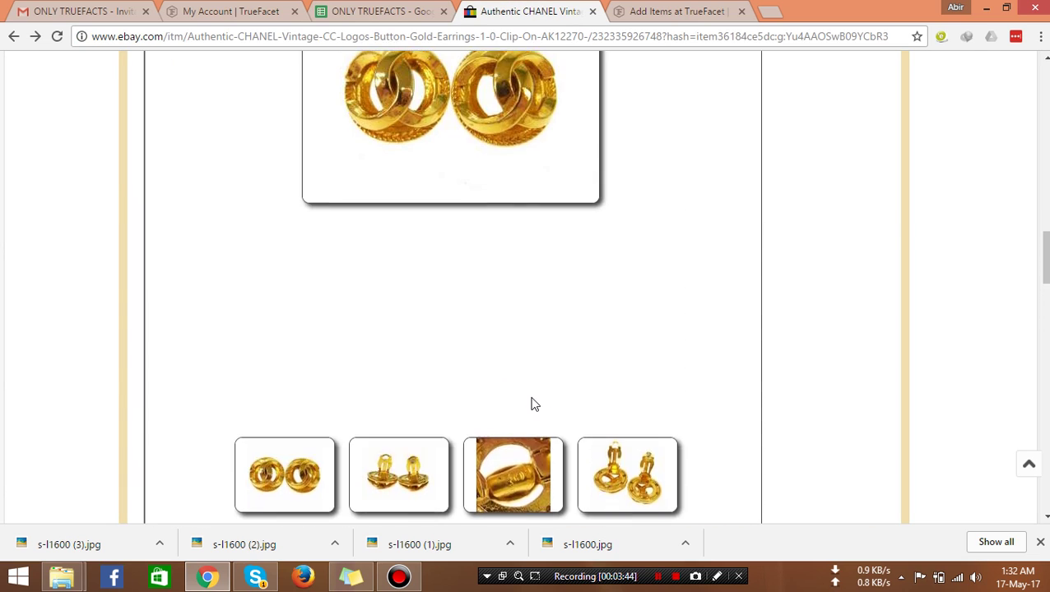
scroll(532, 400, up, 6)
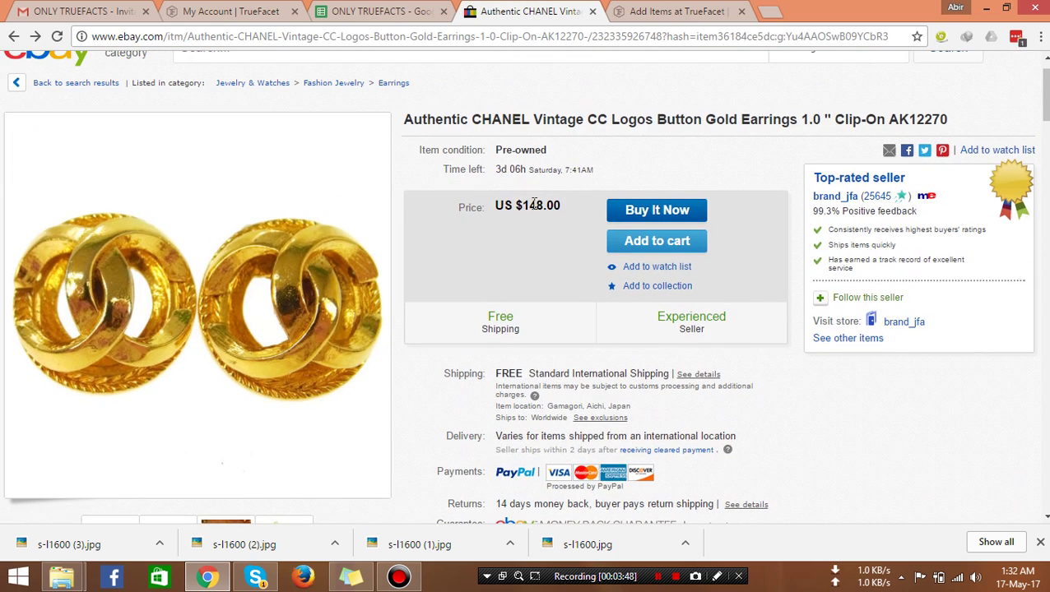
double_click(535, 204)
right_click(535, 204)
click(553, 213)
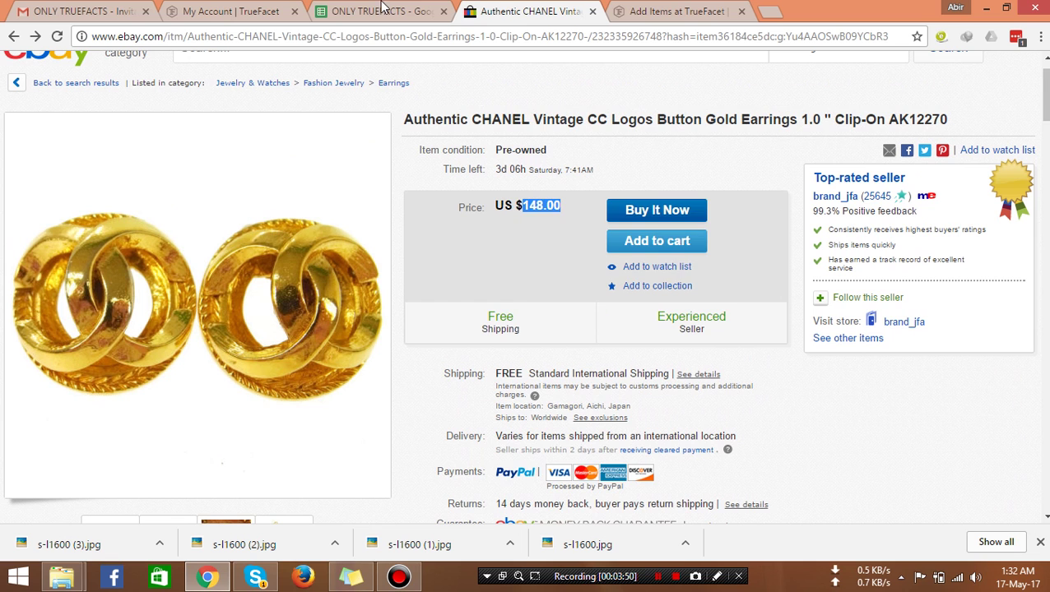
Enter the copied eBay price in cell E164 of the spreadsheet as 148, without the decimals.
click(382, 9)
double_click(447, 396)
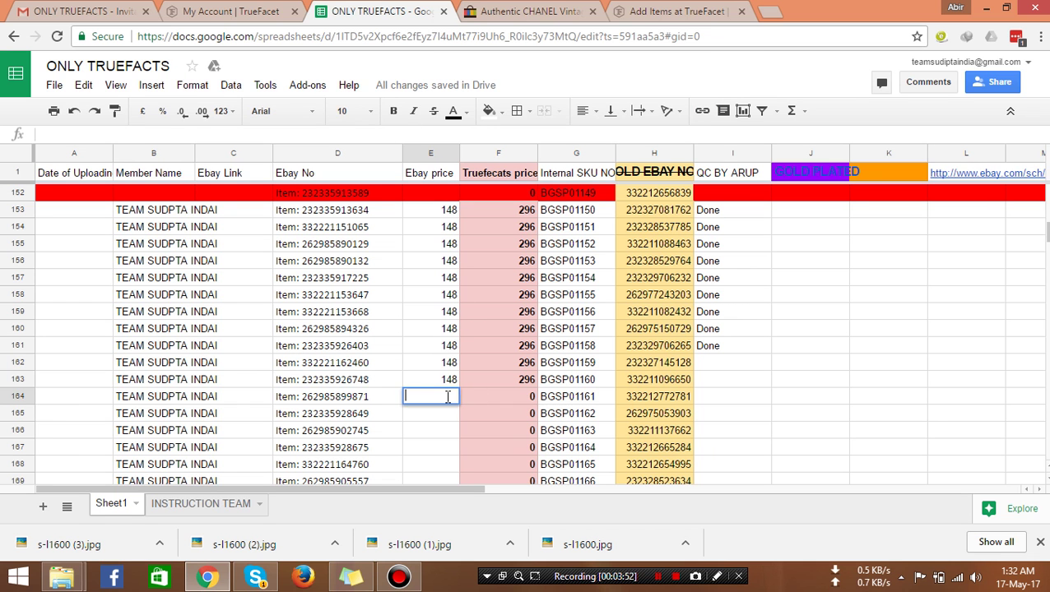
right_click(448, 397)
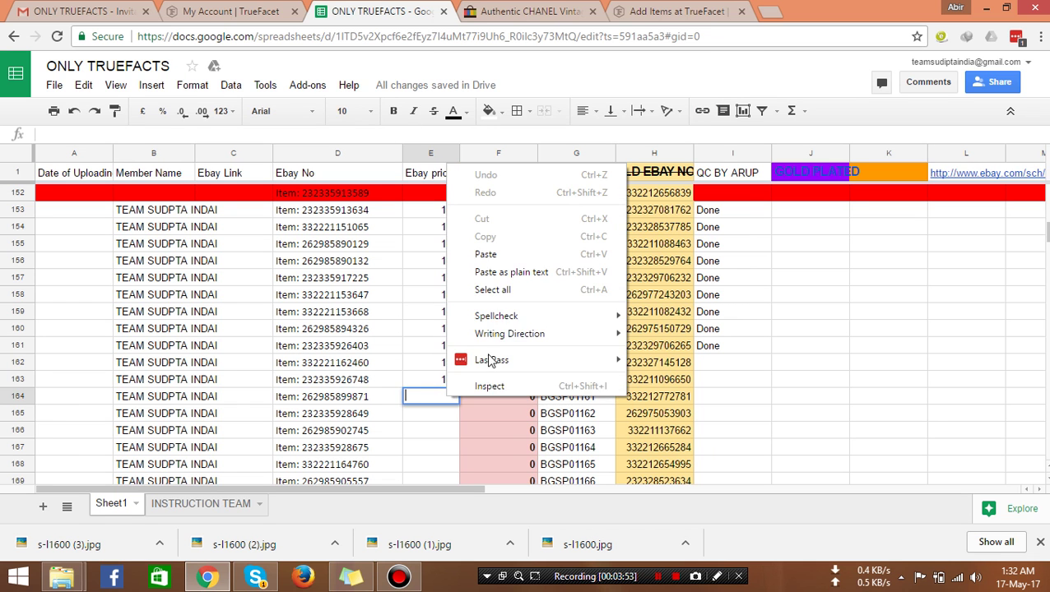
click(487, 253)
key(BackSpace)
key(BackSpace)
key(BackSpace)
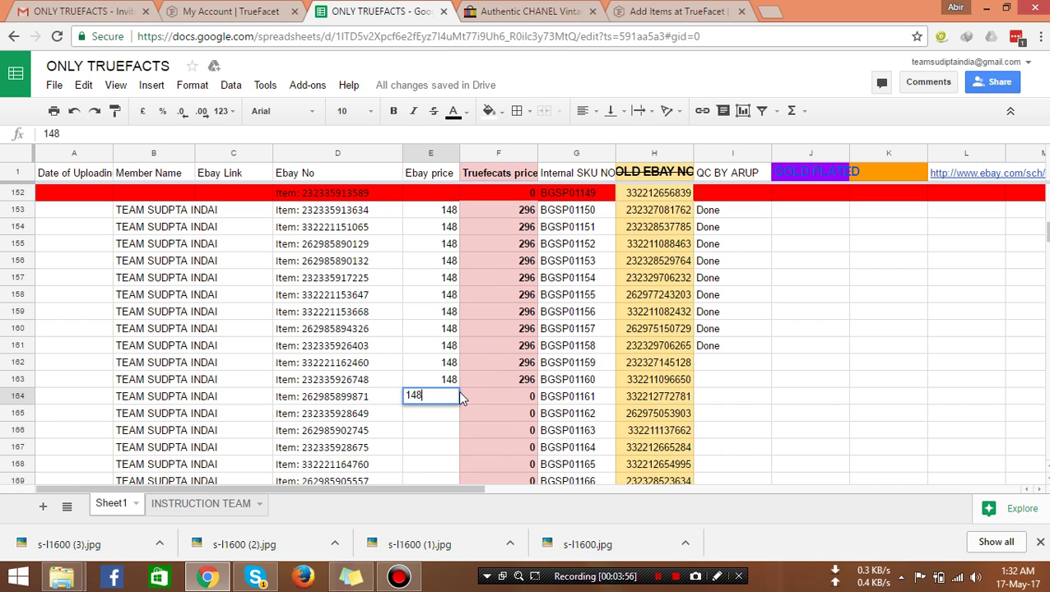
click(435, 431)
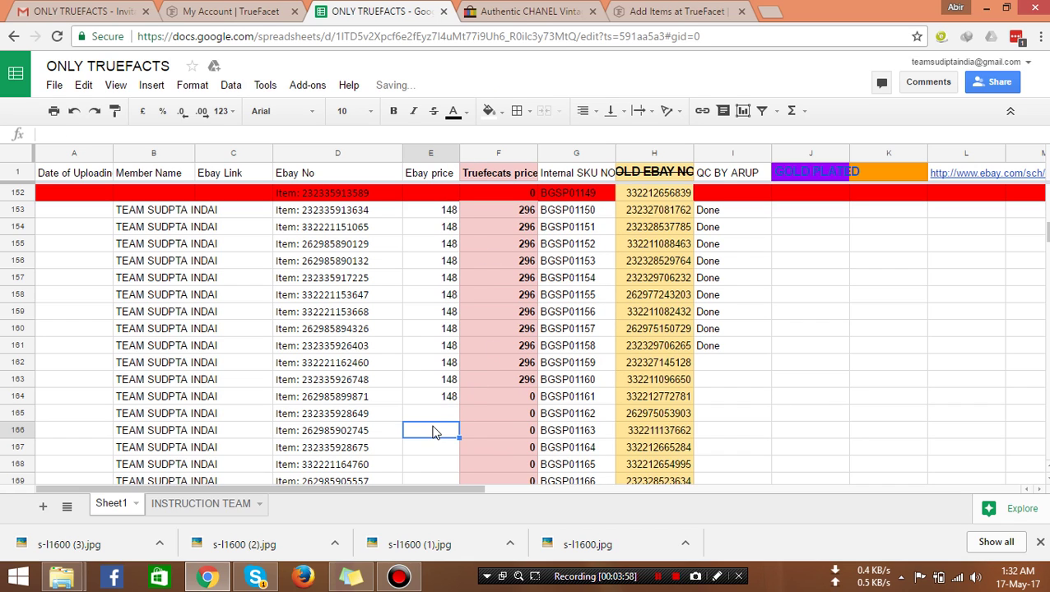
Copy the TrueFacet price from cell F164 of the spreadsheet into the TrueFacet form as the $296 selling price.
click(520, 399)
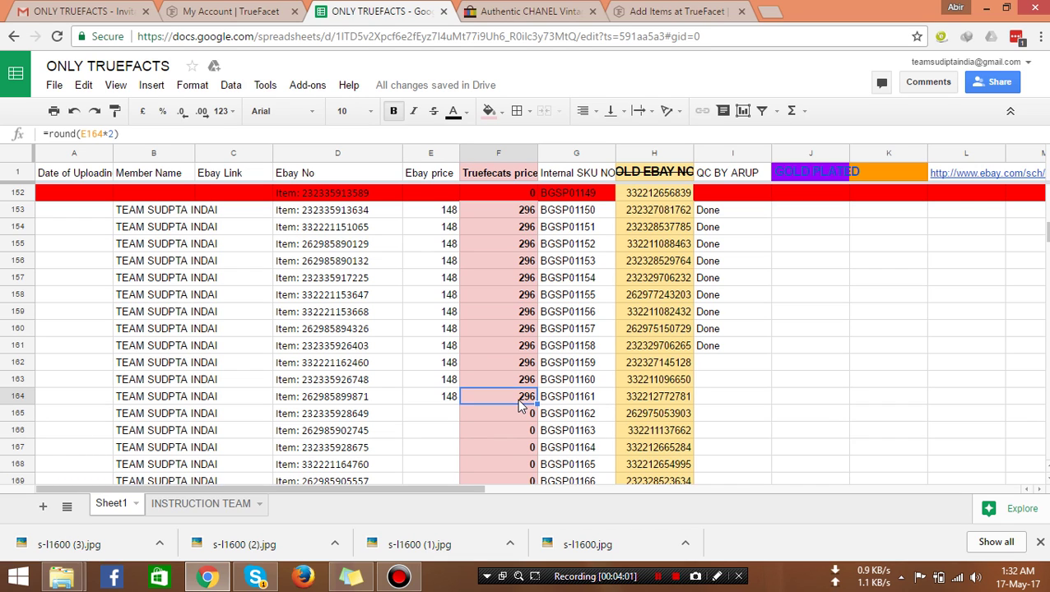
key(ctrl+c)
click(441, 400)
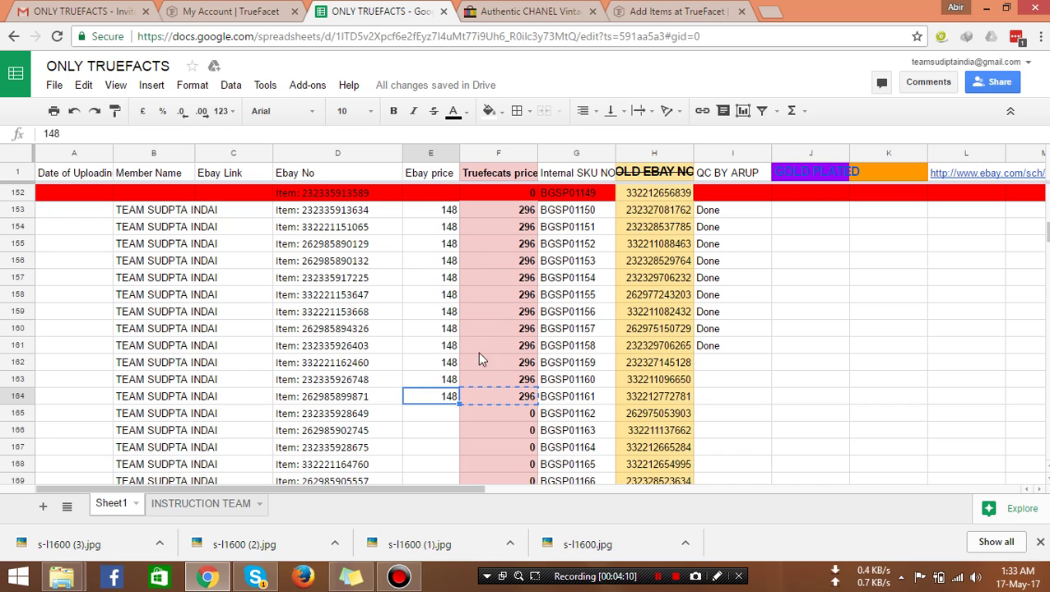
click(504, 402)
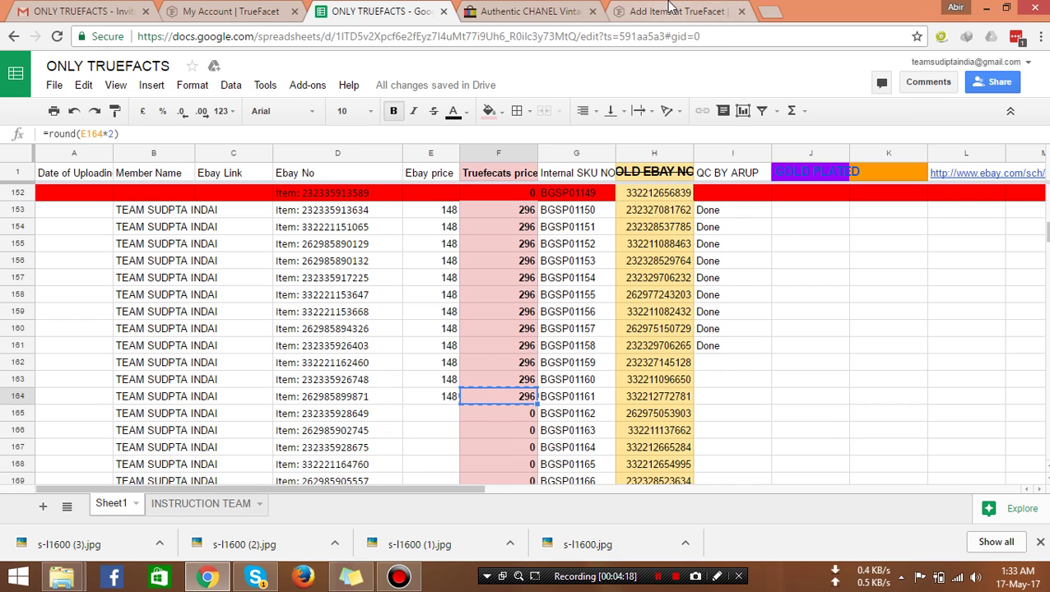
click(704, 13)
key(ctrl+v)
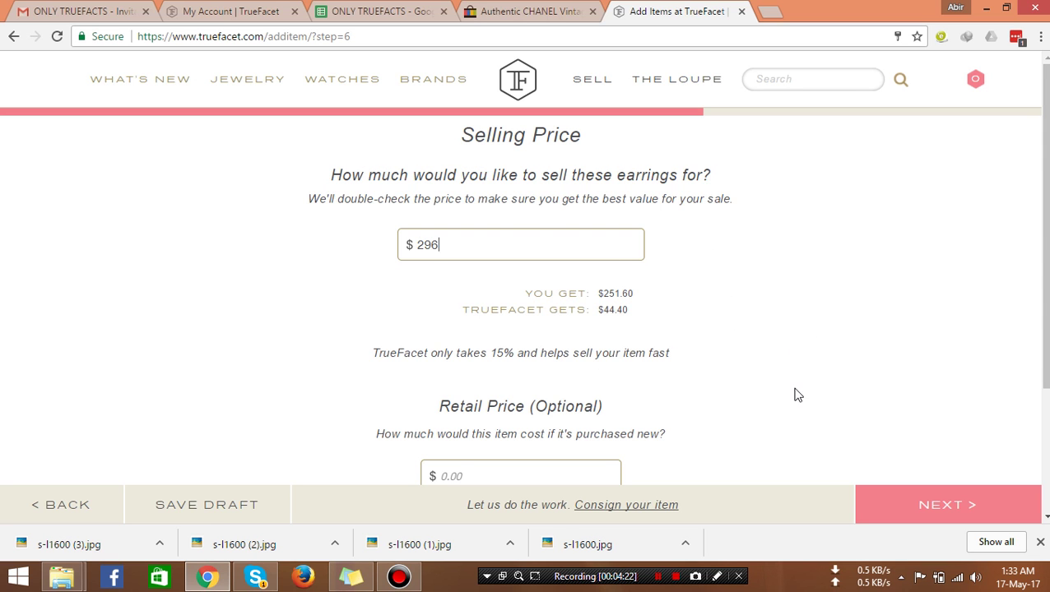
Recheck the eBay and TrueFacet prices in row 164 of the spreadsheet, then return to the TrueFacet form.
click(385, 11)
click(428, 396)
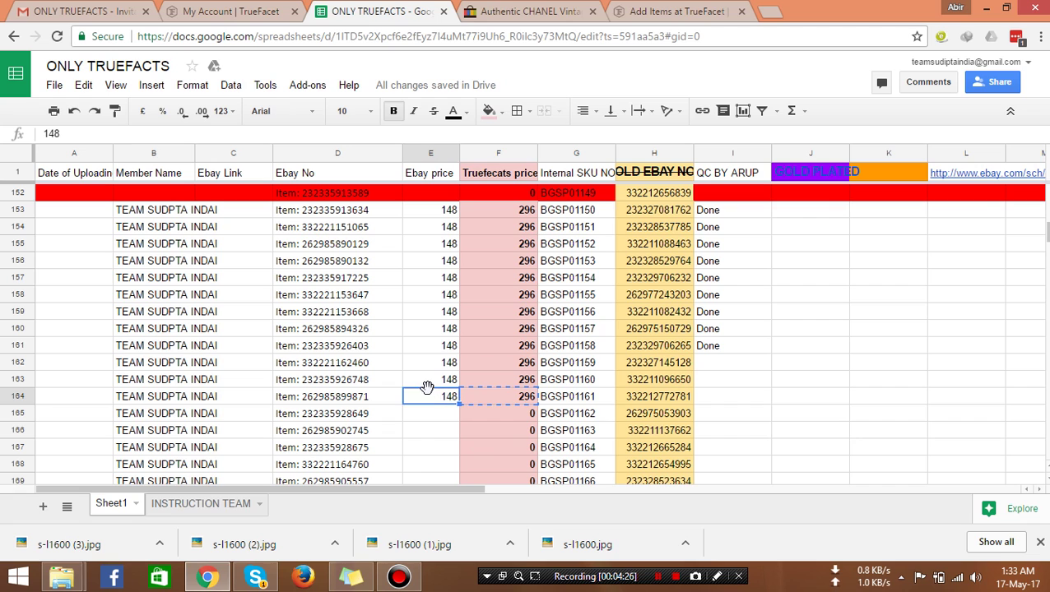
click(511, 404)
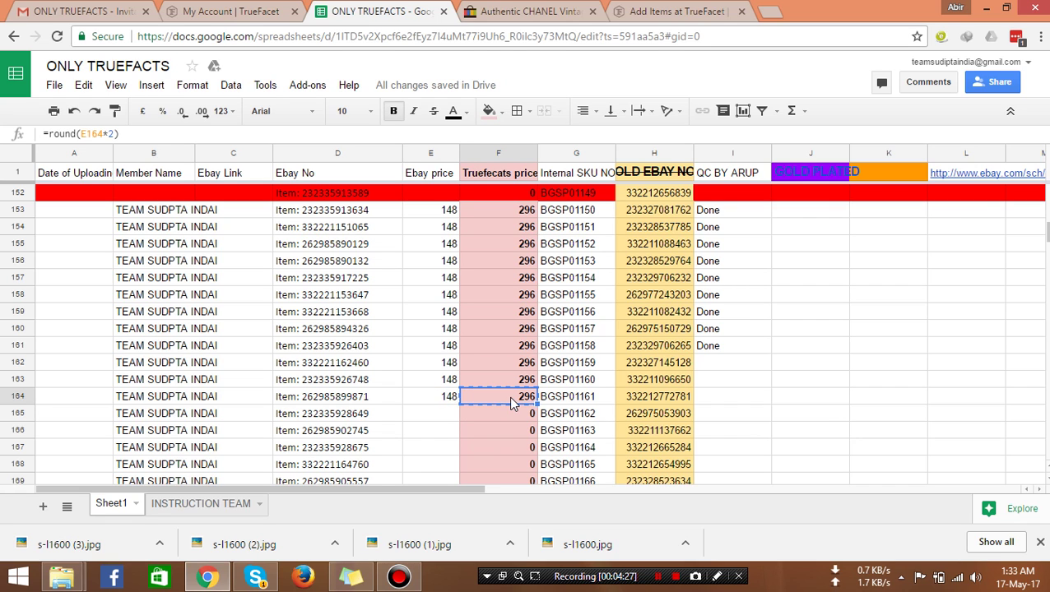
click(703, 8)
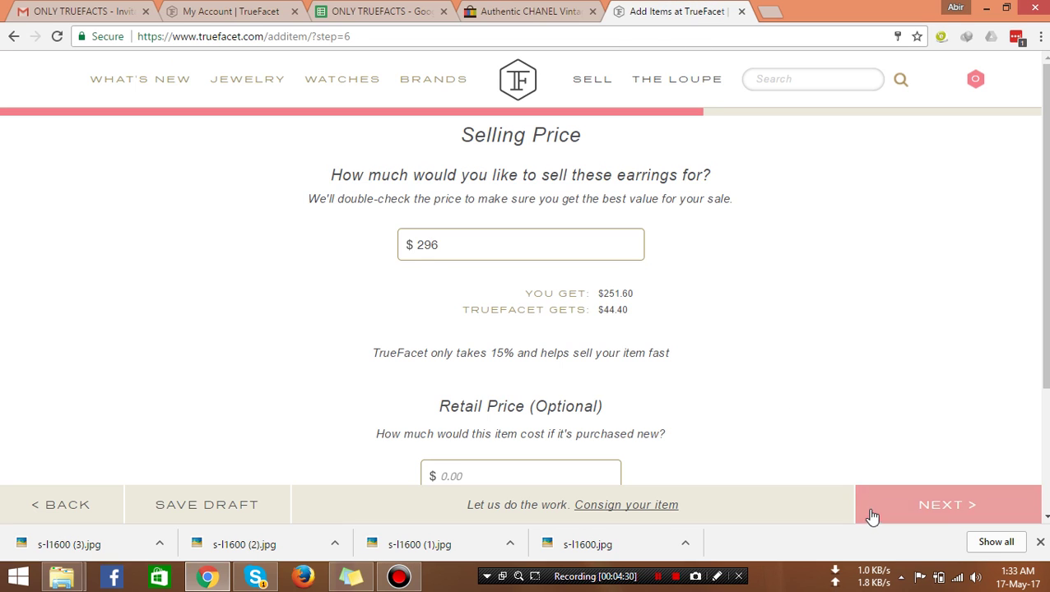
Choose payment by check for the sale and continue to the photos.
scroll(810, 387, down, 3)
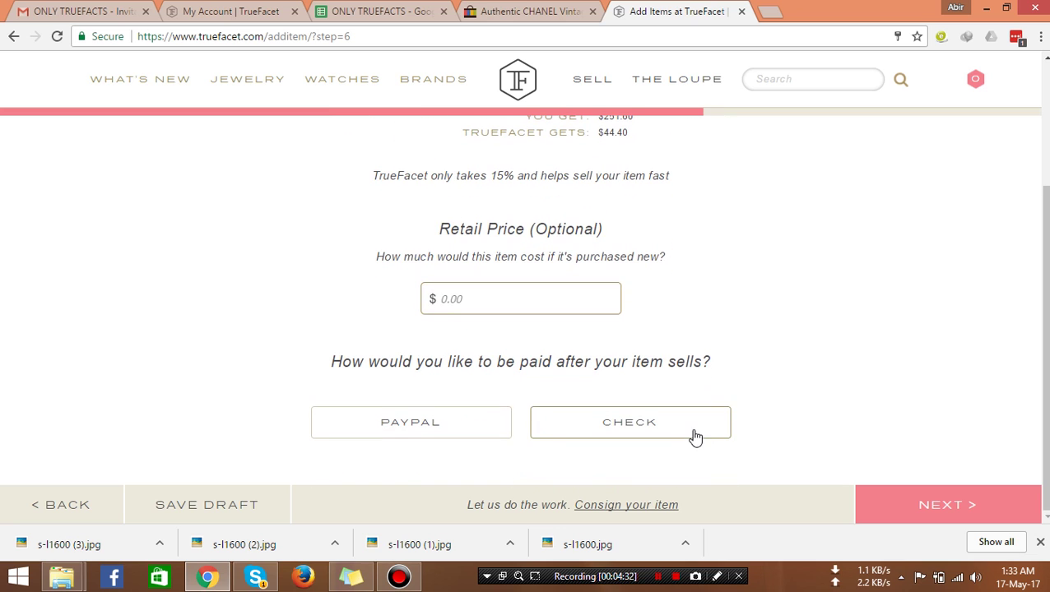
click(671, 419)
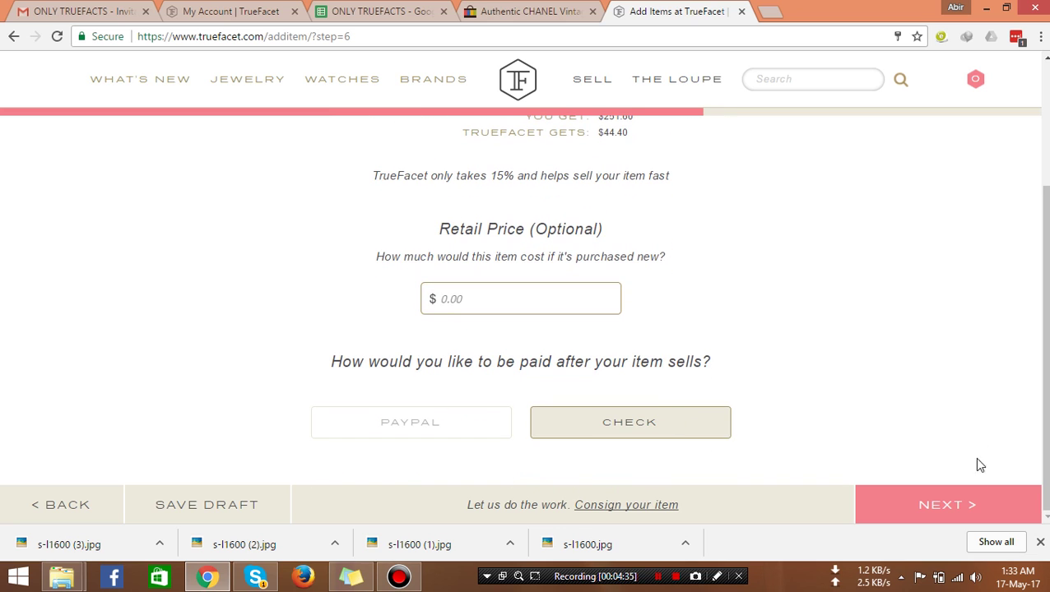
click(965, 499)
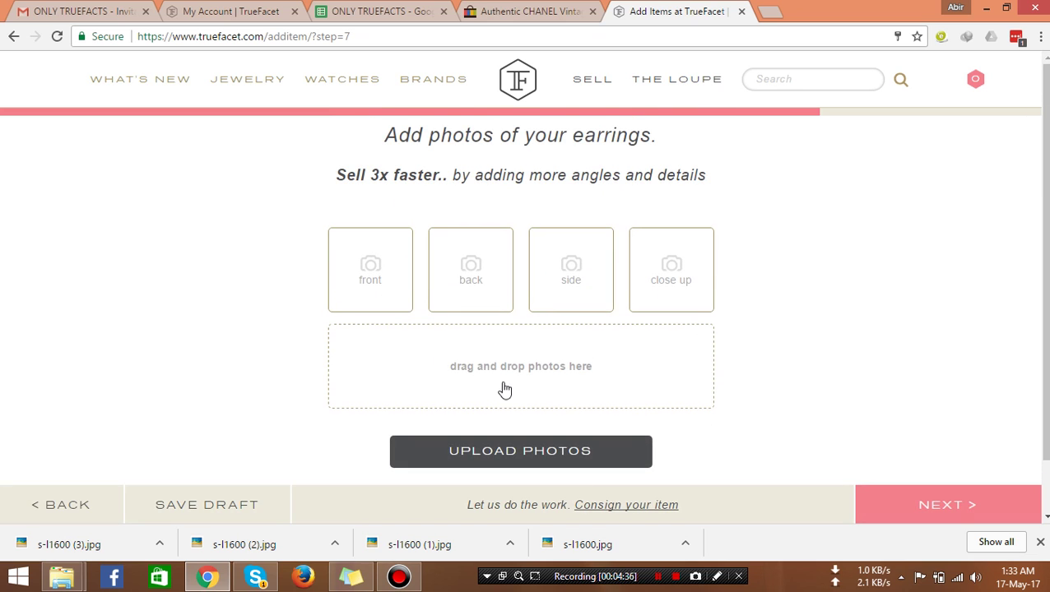
Upload all four s-l1600 earring photos from the images folder and continue to the listing title.
click(518, 454)
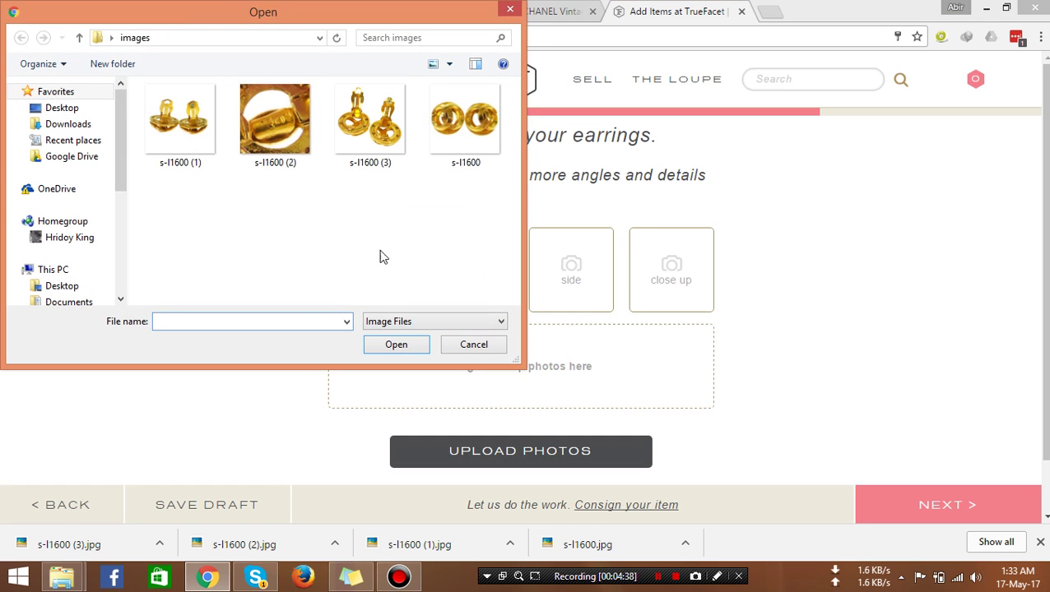
click(172, 145)
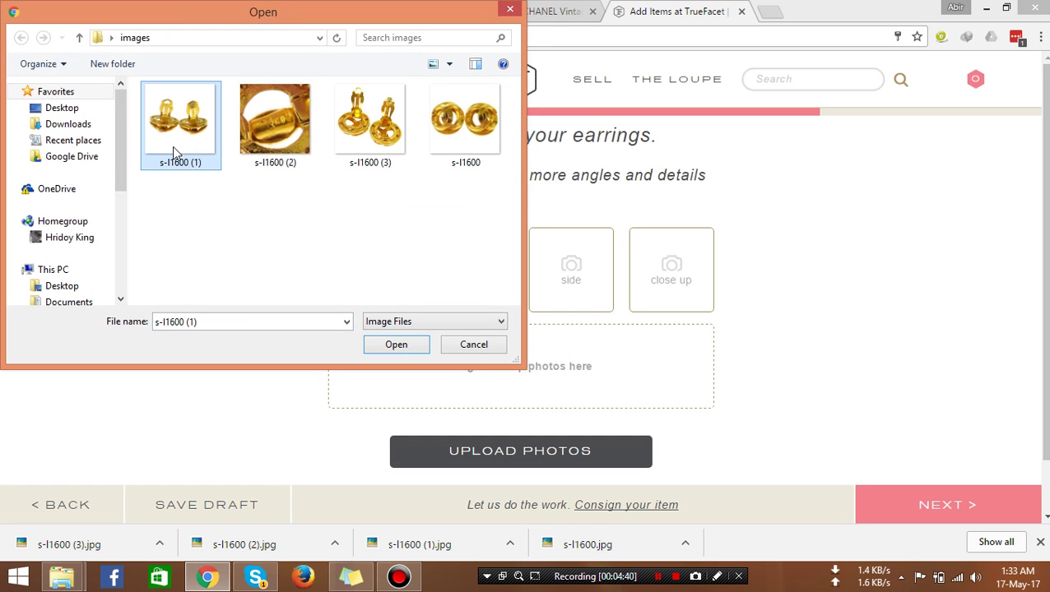
key(ctrl+a)
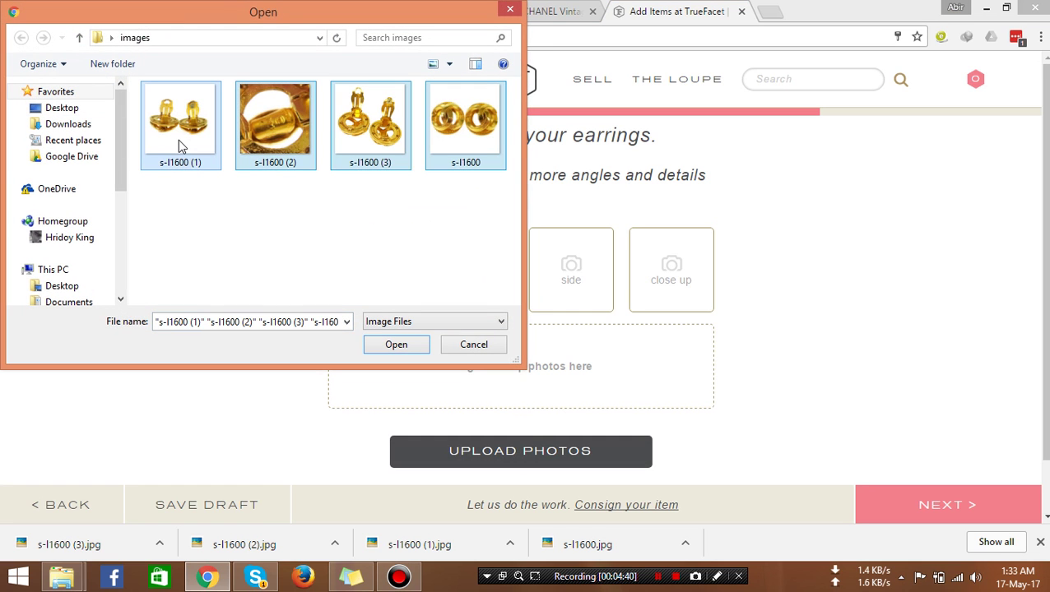
click(396, 345)
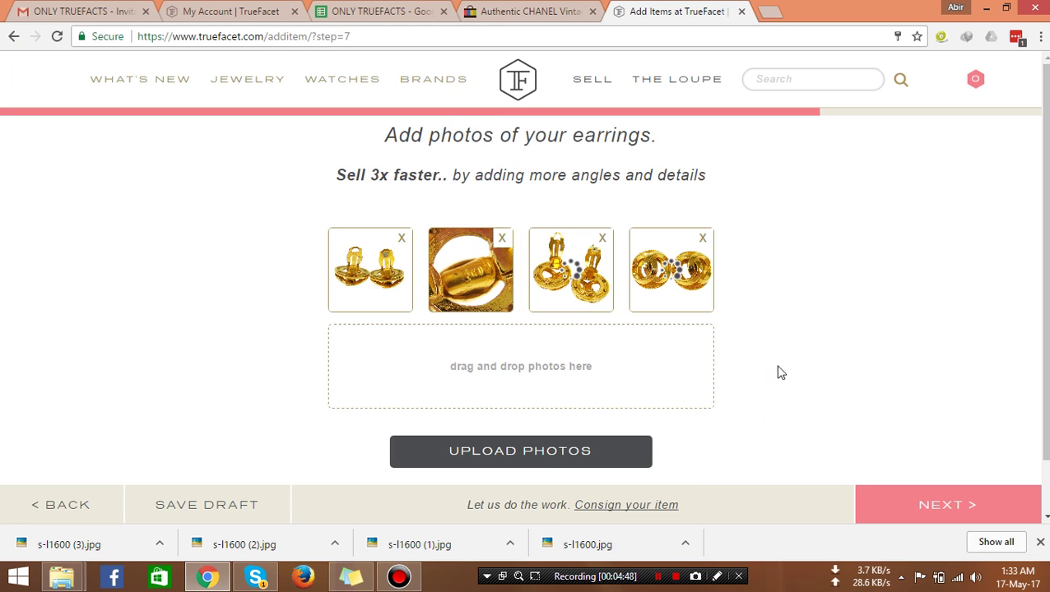
click(948, 519)
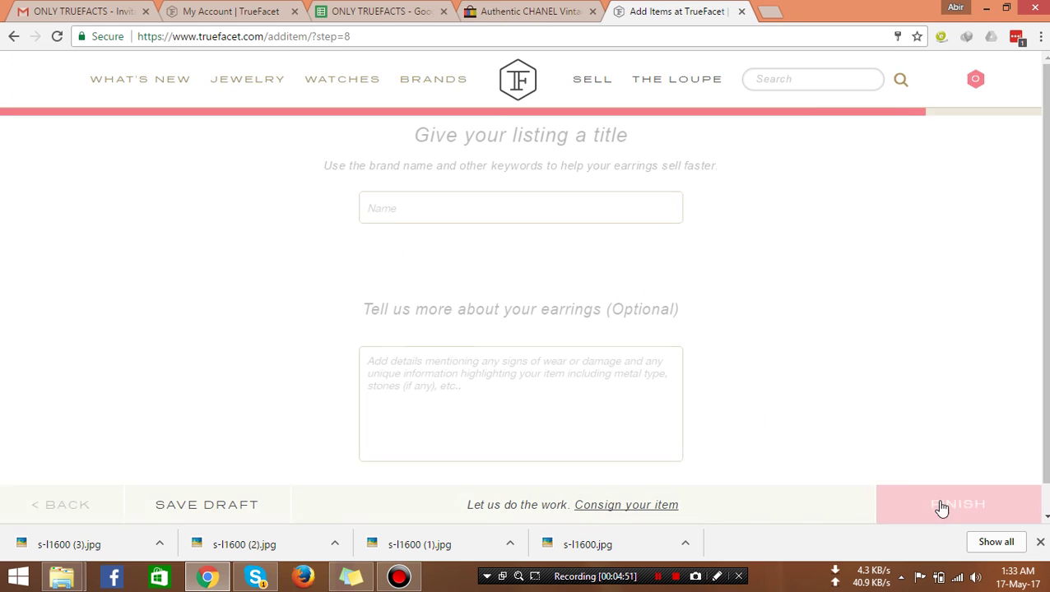
Check the required title format in the spreadsheet's INSTRUCTION TEAM sheet, then return to the empty TrueFacet title.
click(461, 213)
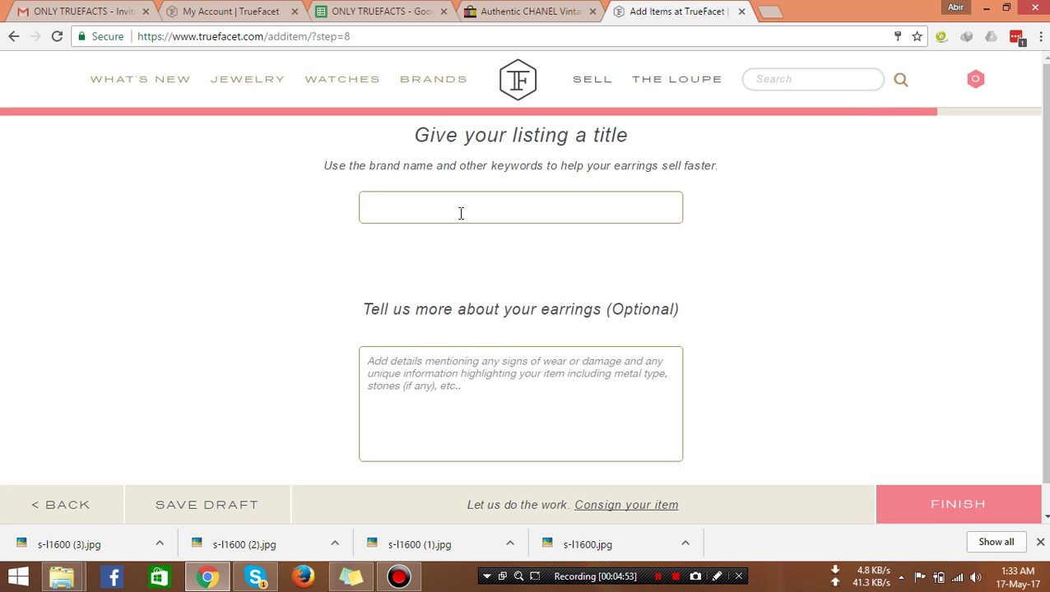
click(402, 10)
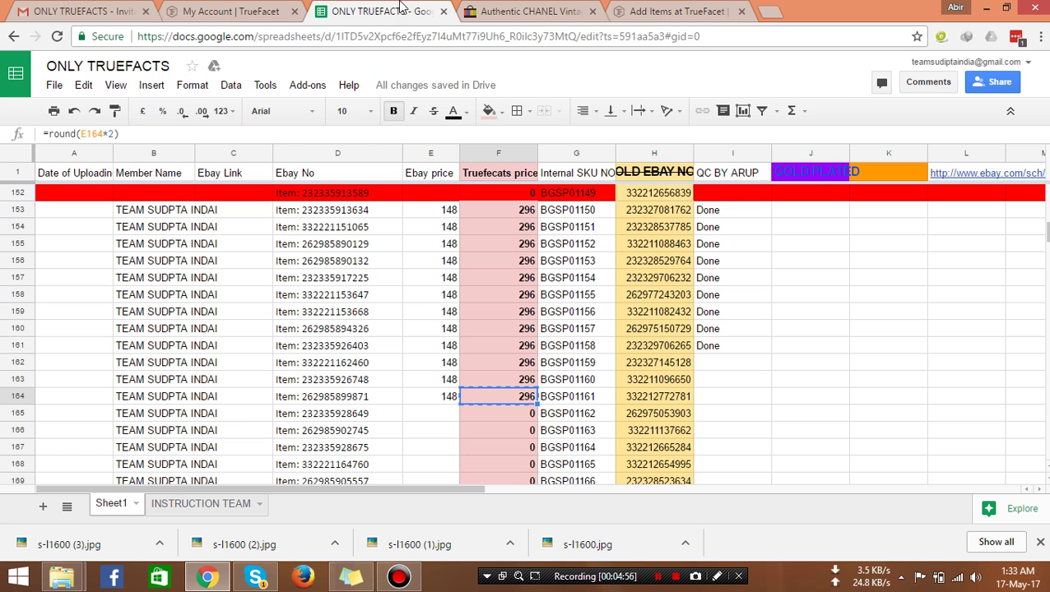
click(196, 504)
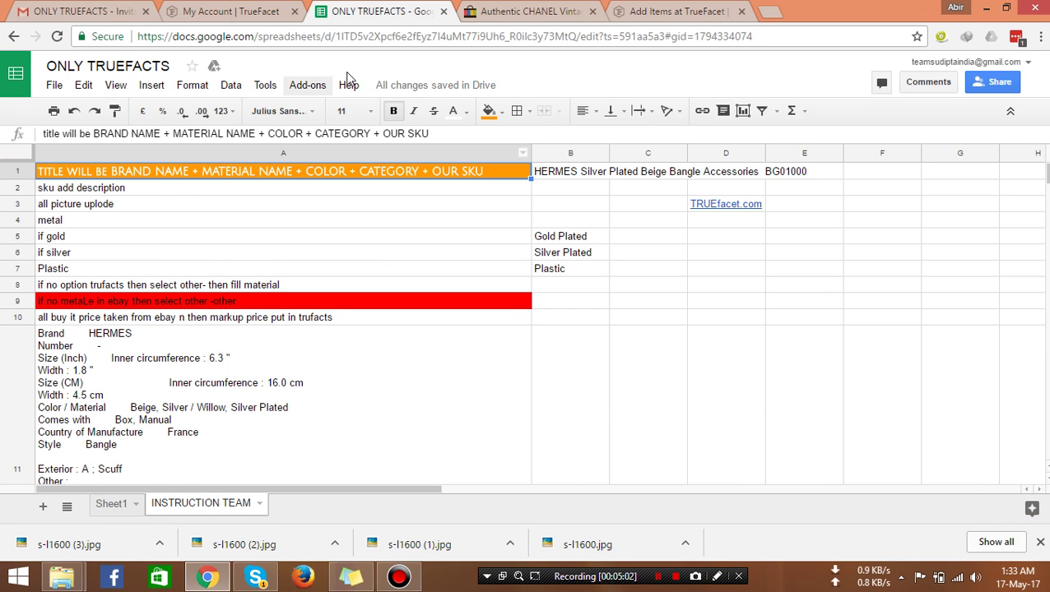
click(687, 10)
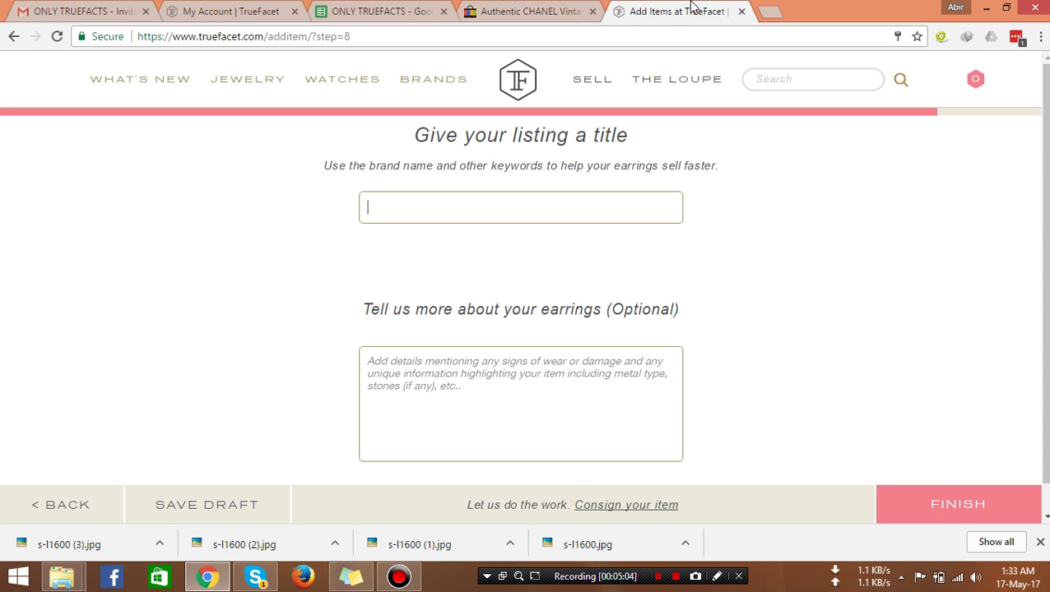
Copy the brand name CHANEL from the eBay listing's title into the TrueFacet listing title.
click(504, 9)
click(499, 121)
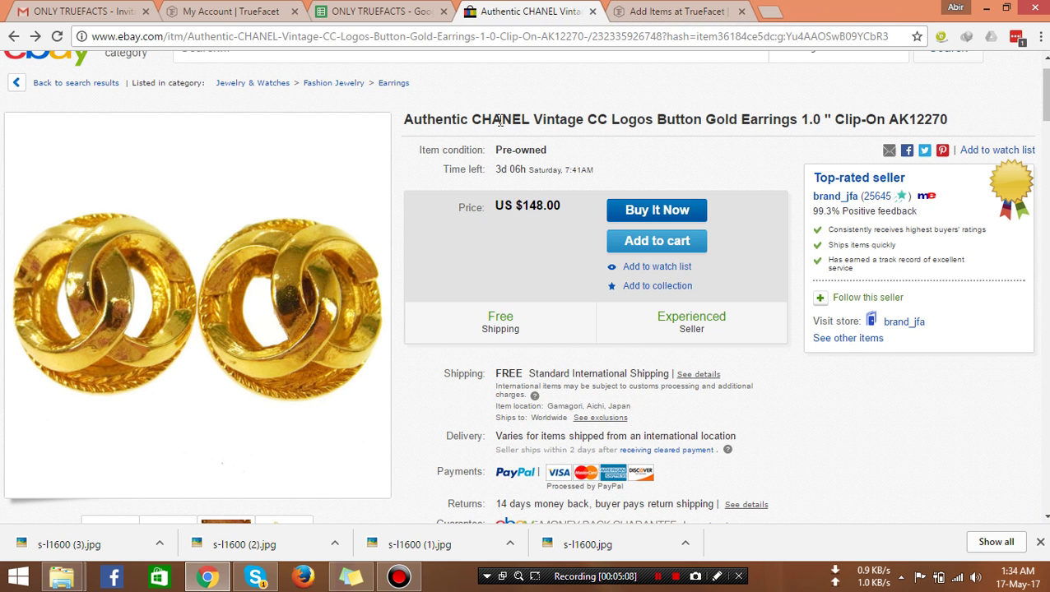
double_click(499, 121)
right_click(504, 123)
click(531, 132)
click(686, 10)
right_click(454, 203)
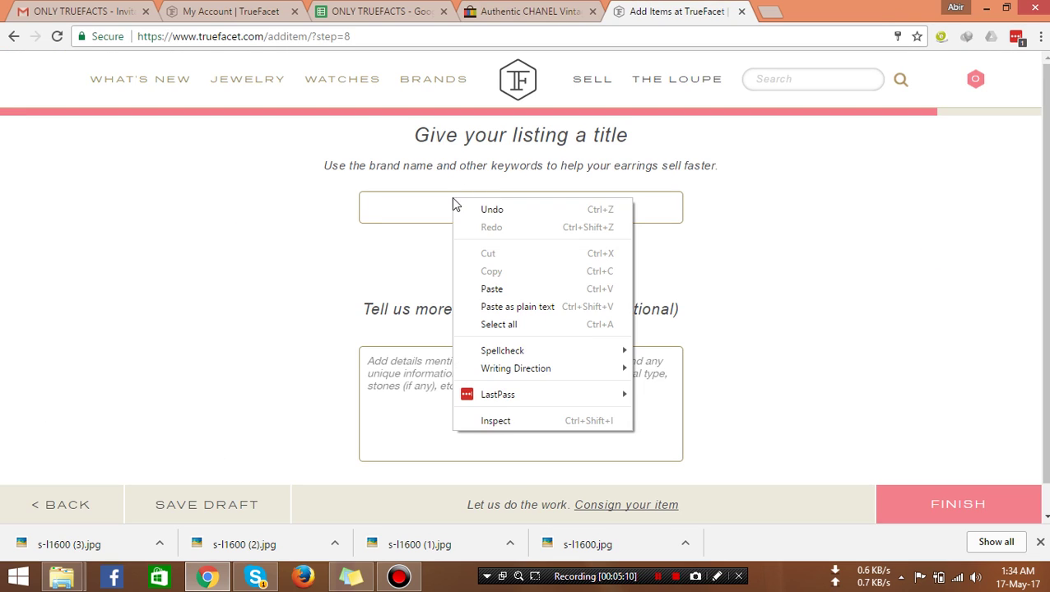
click(485, 288)
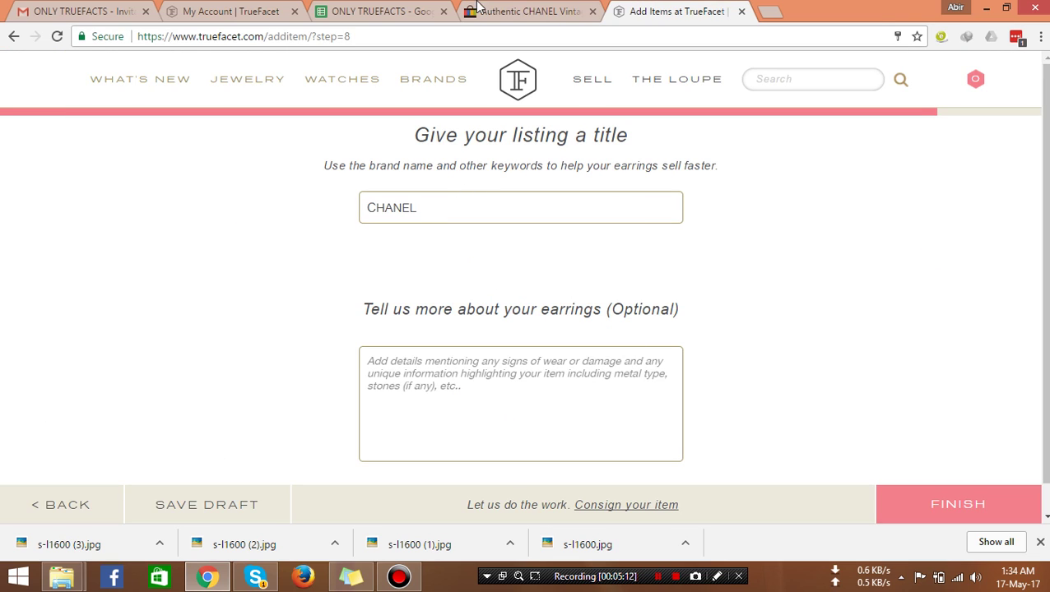
Copy the metal value Gold-tone from the eBay item specifics and add it after CHANEL in the TrueFacet listing title.
click(395, 10)
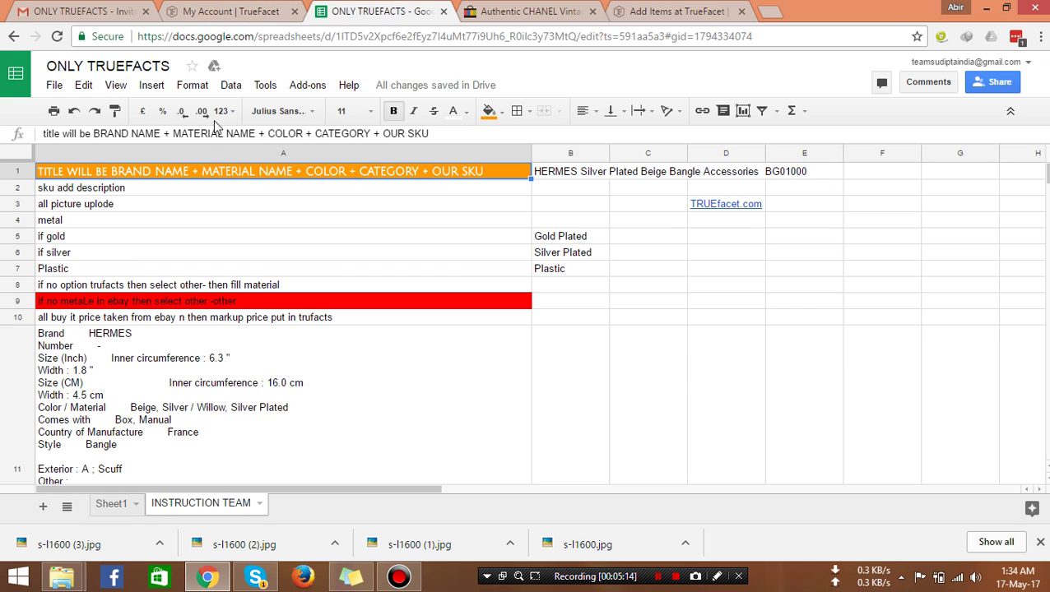
click(576, 10)
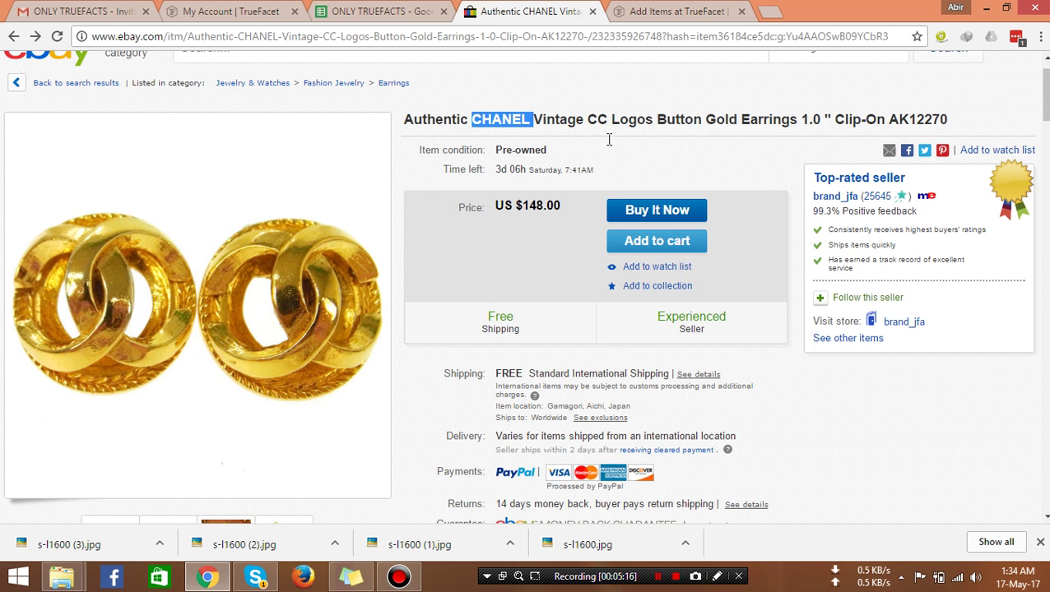
scroll(588, 335, down, 6)
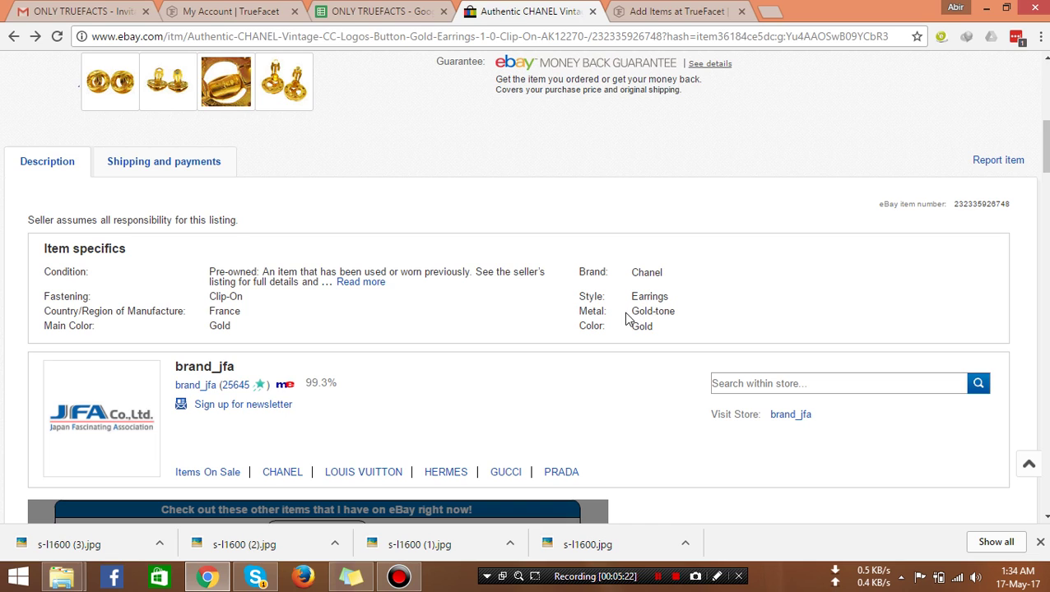
drag(631, 311, 677, 311)
right_click(641, 307)
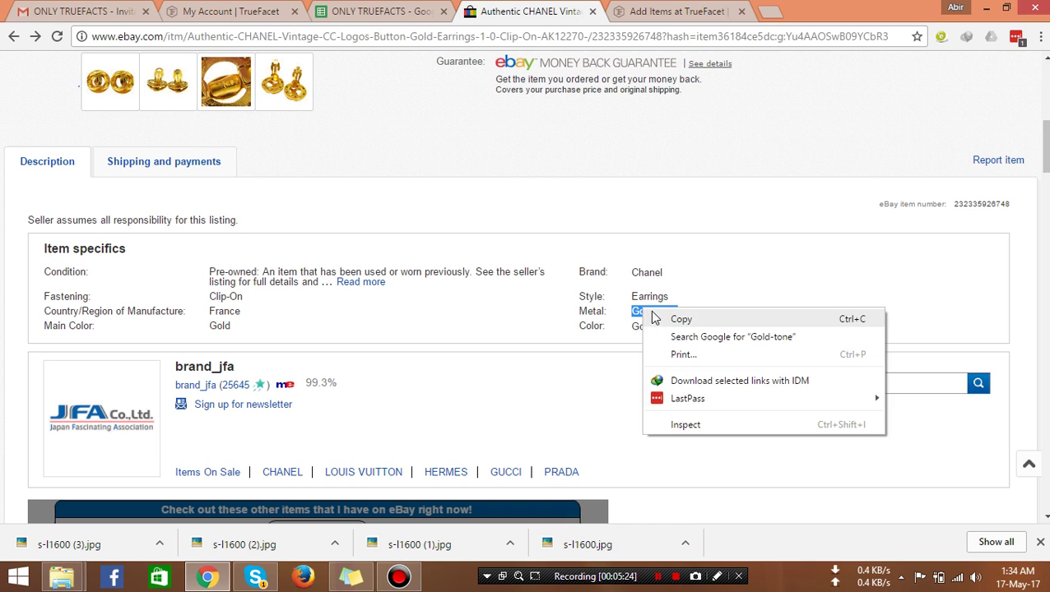
click(661, 318)
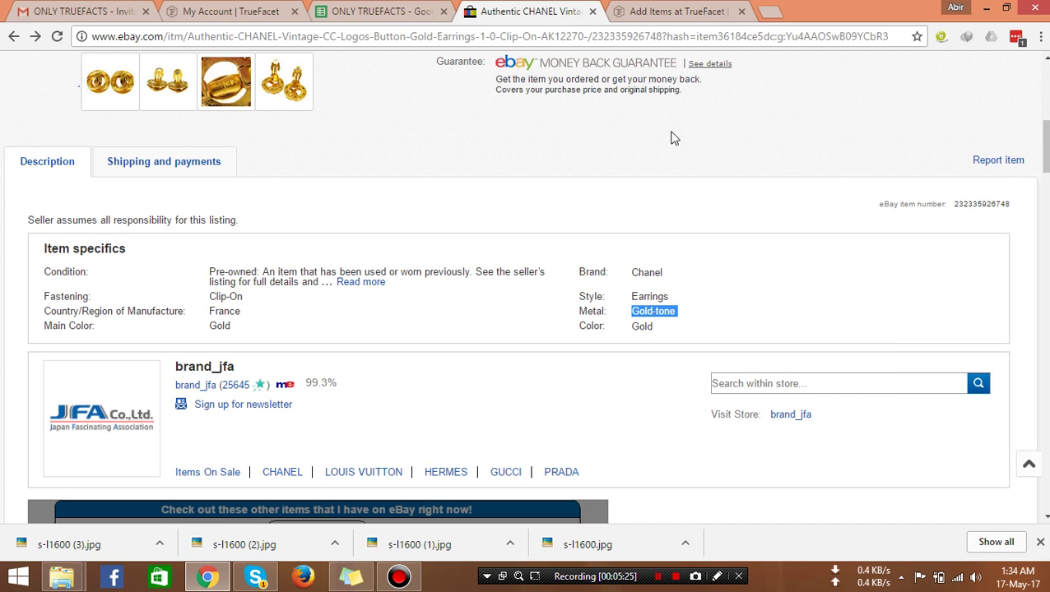
click(685, 11)
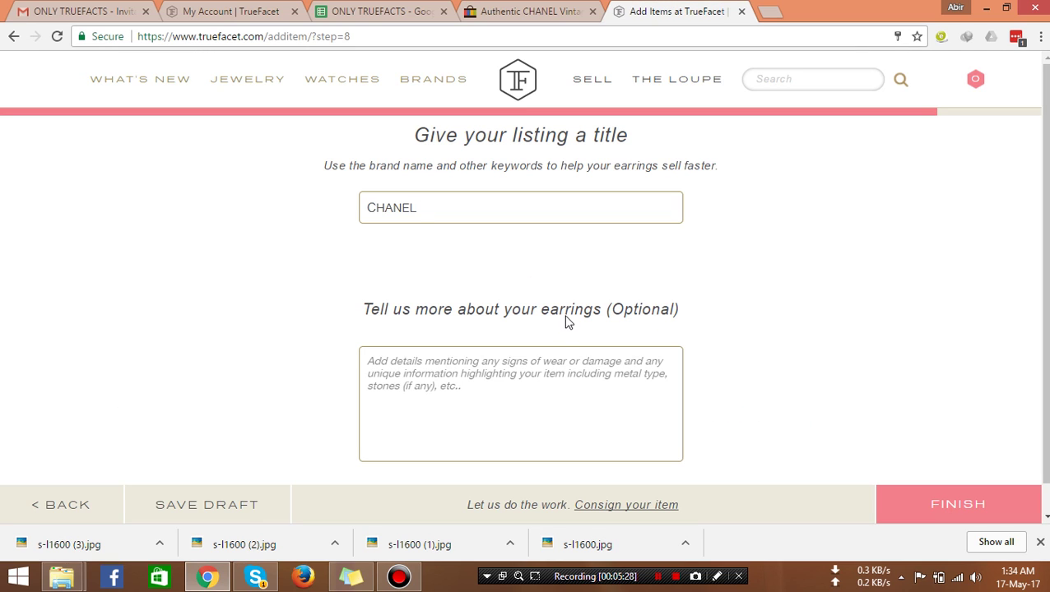
key(ctrl+v)
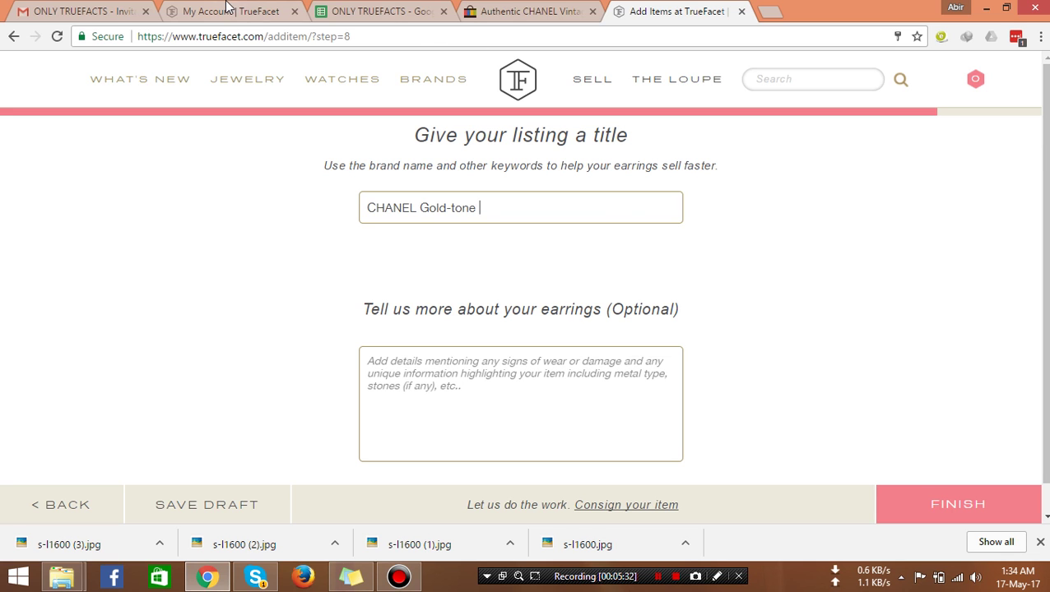
Check the color part of the title format, and compare the Metal and Color values in the eBay item specifics.
click(381, 10)
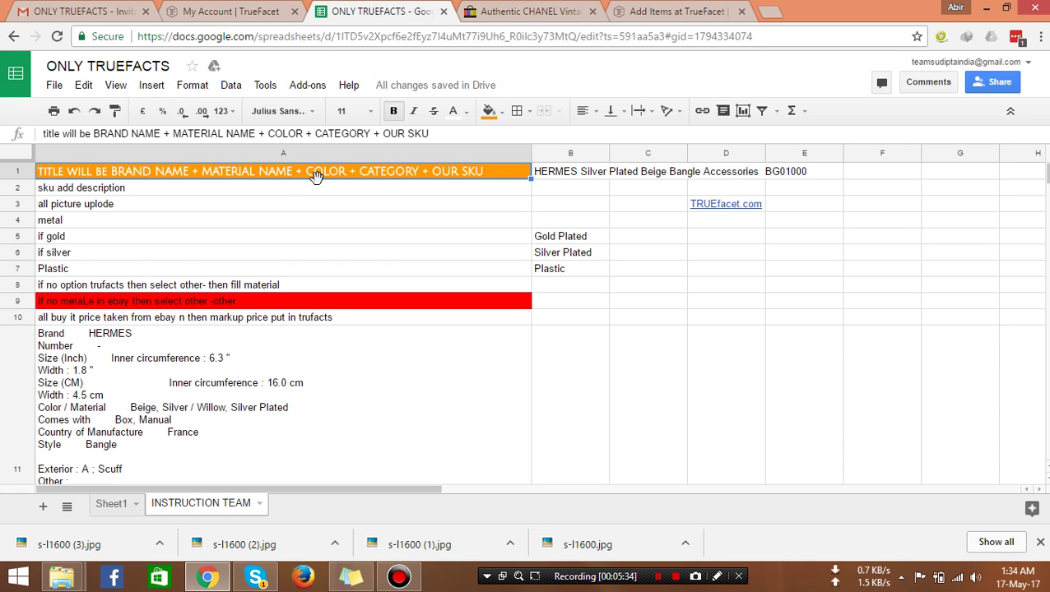
click(562, 12)
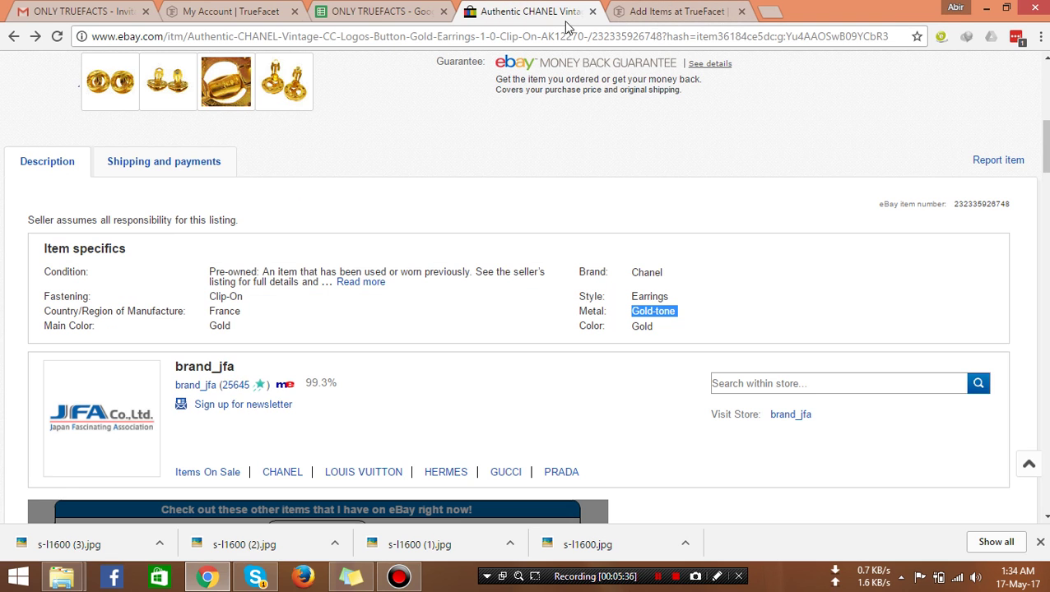
click(646, 325)
double_click(645, 325)
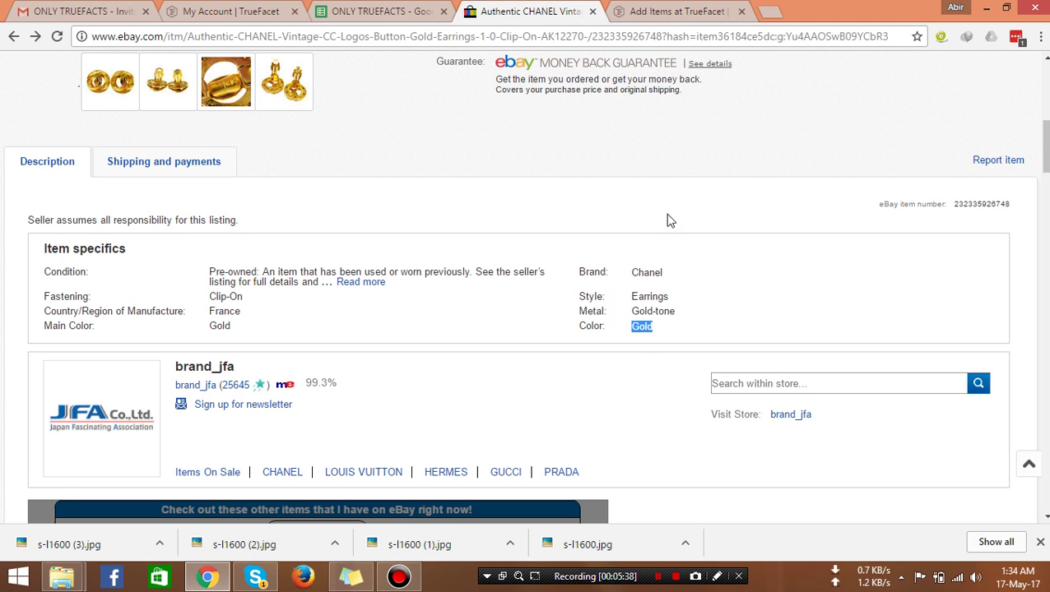
click(676, 10)
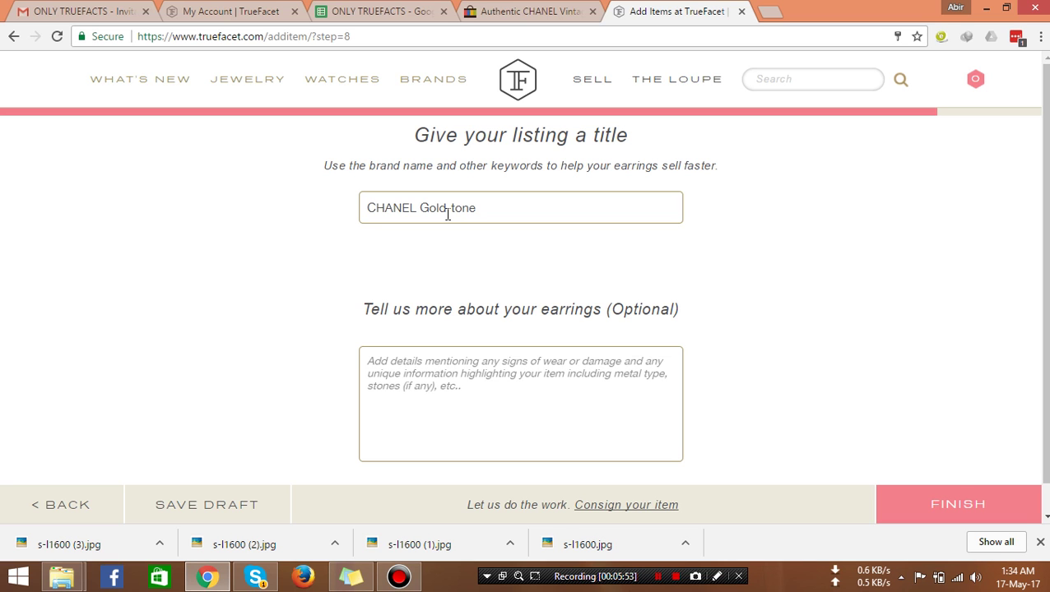
click(490, 10)
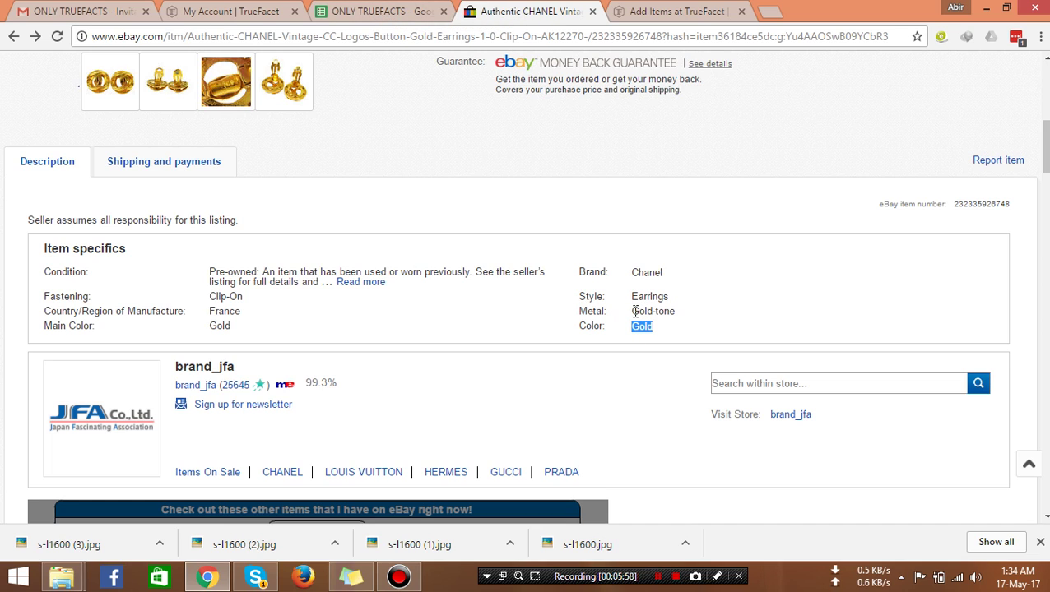
drag(632, 311, 678, 310)
click(651, 311)
double_click(643, 326)
click(677, 10)
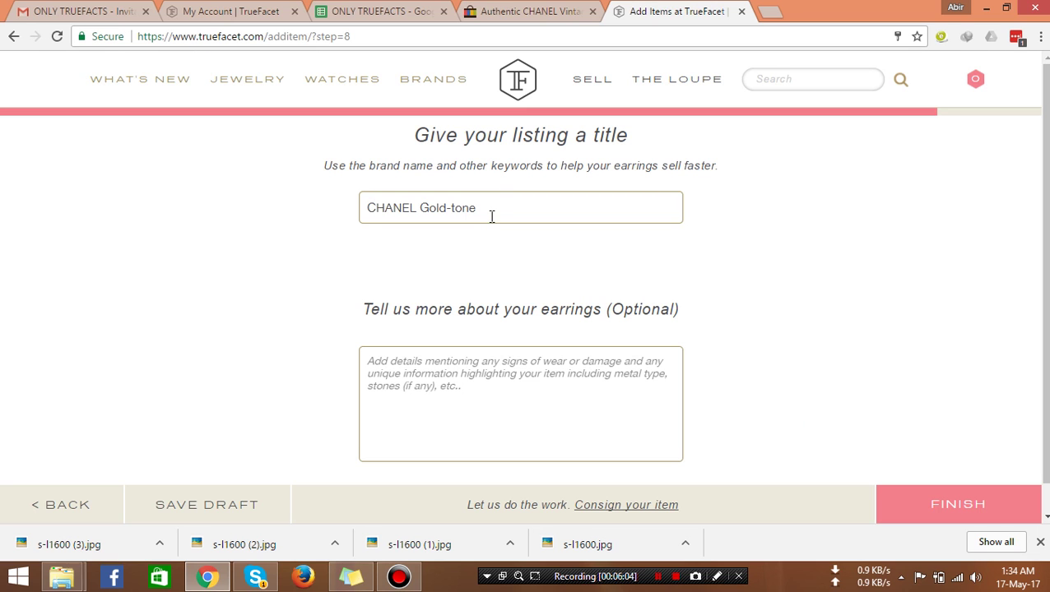
Recheck the instructed title format, then copy the style Earrings from the eBay item specifics to the end of the TrueFacet title.
click(416, 8)
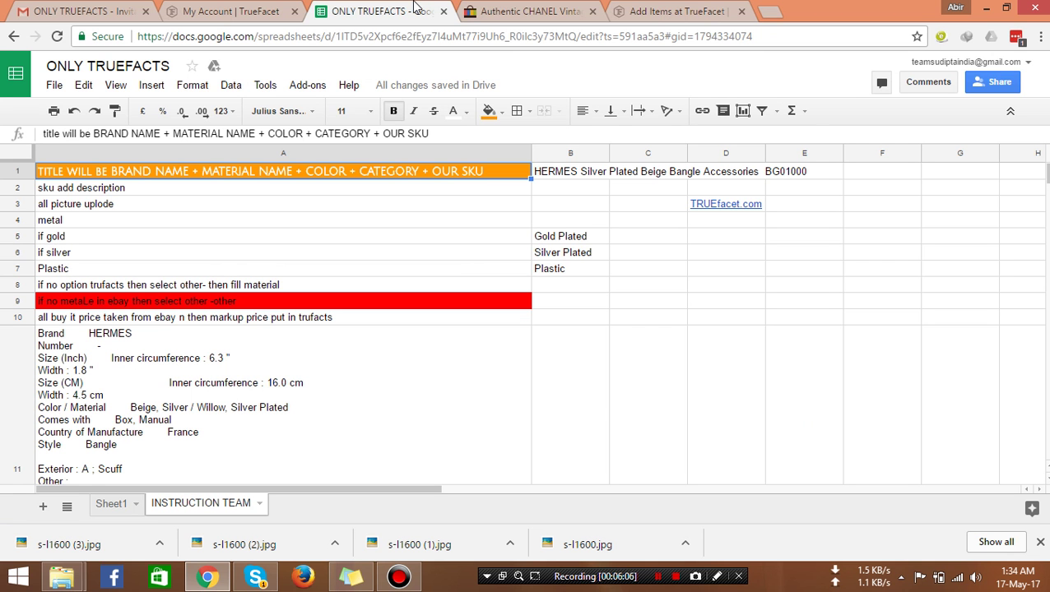
click(490, 9)
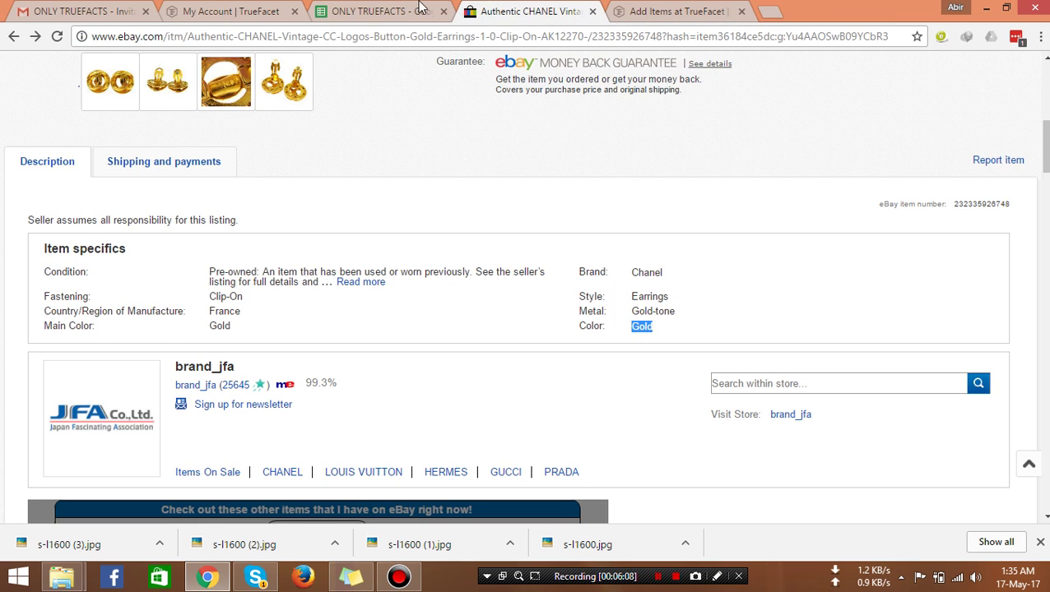
click(265, 9)
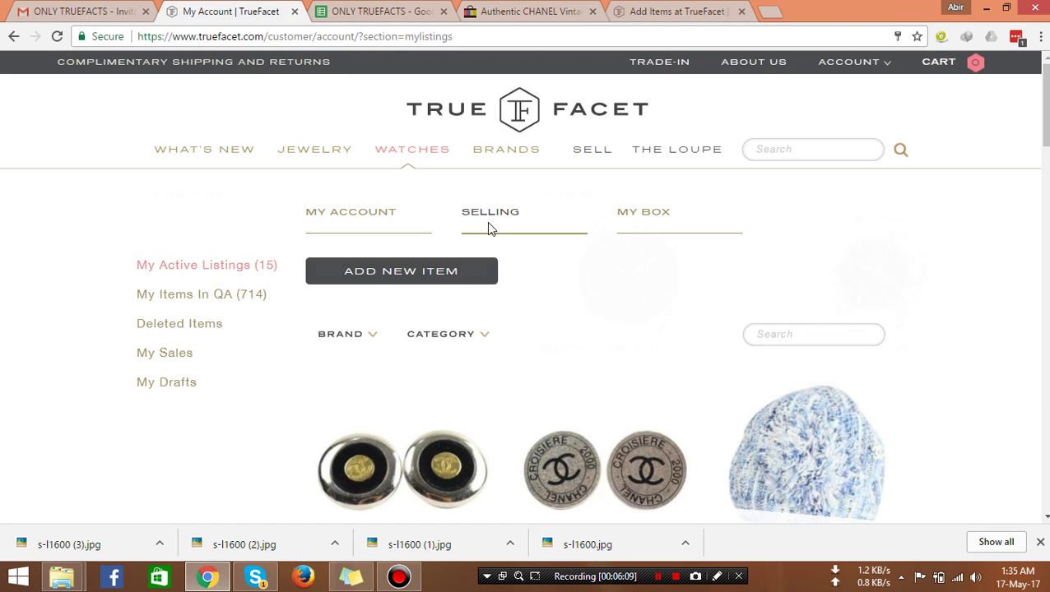
click(489, 8)
click(409, 8)
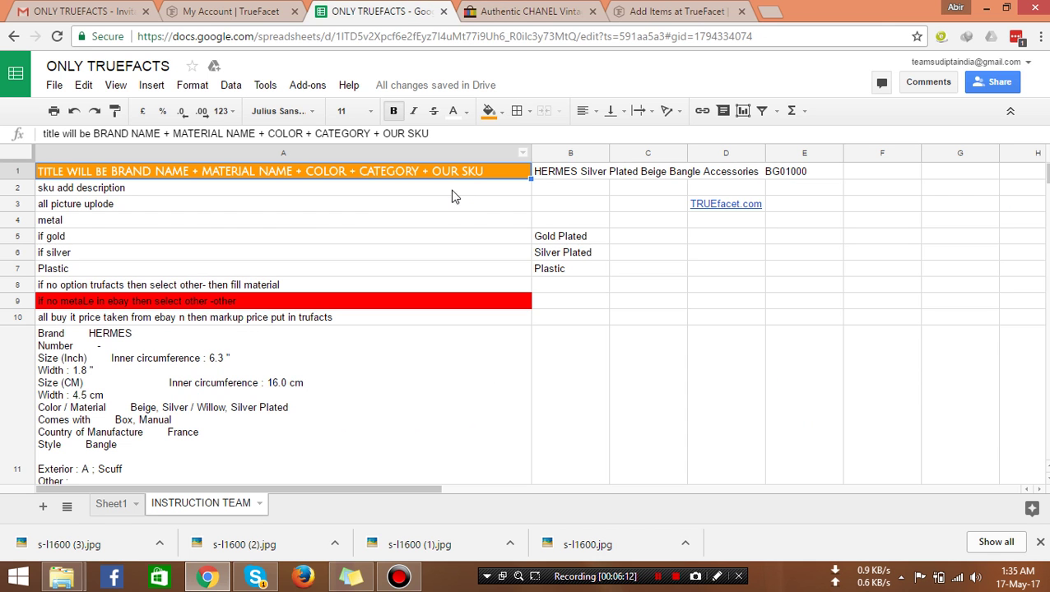
click(506, 10)
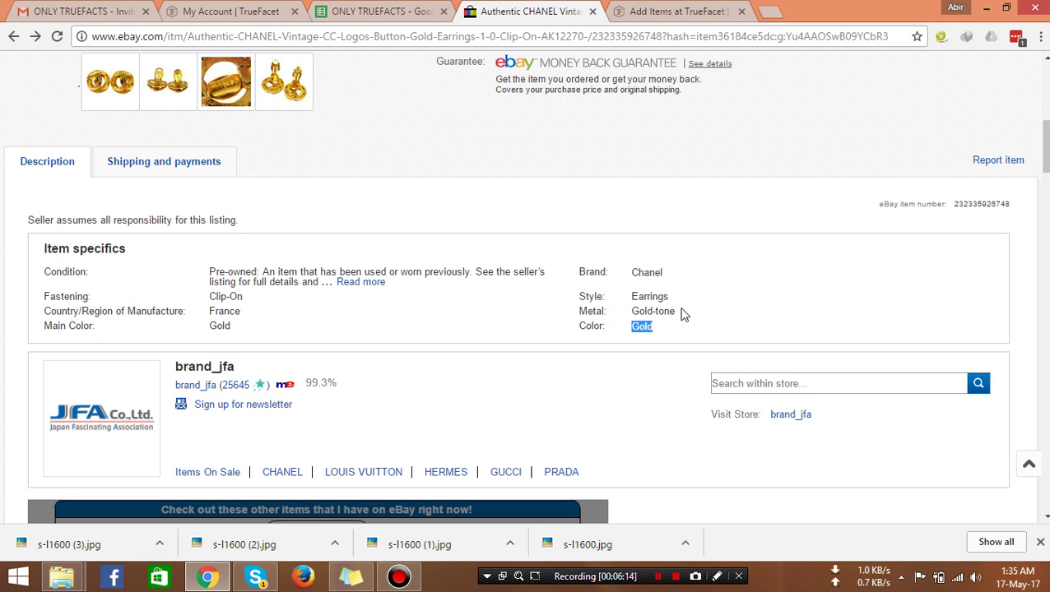
double_click(650, 297)
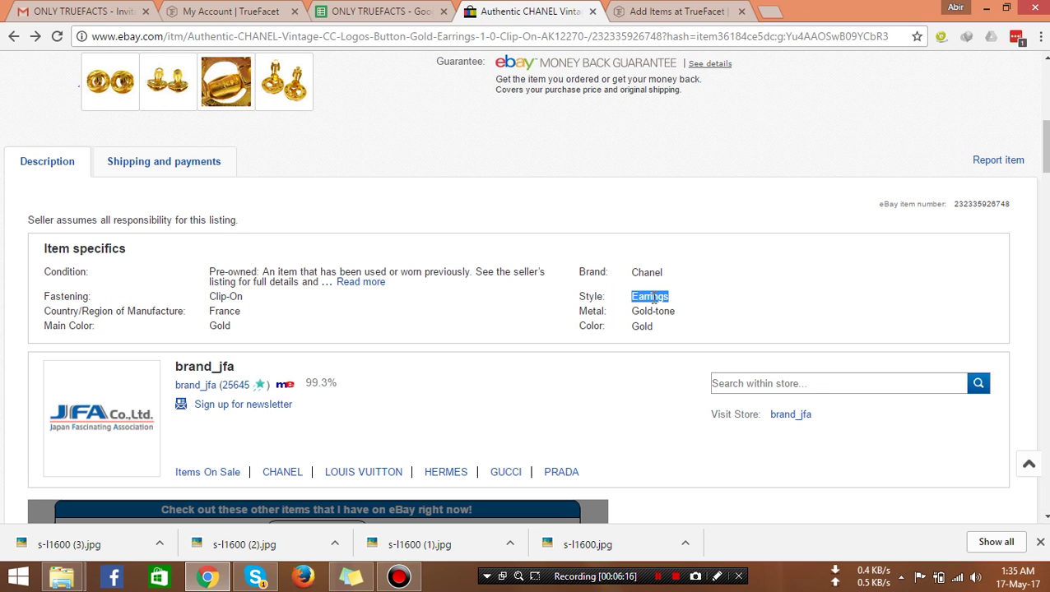
right_click(650, 297)
click(671, 307)
click(678, 11)
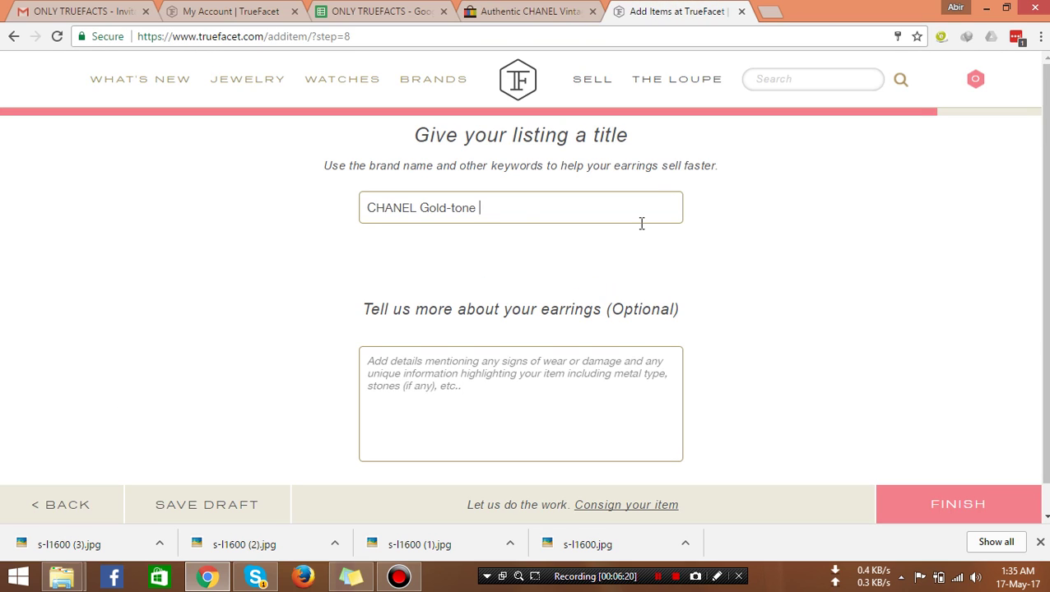
key(ctrl+v)
Copy the internal SKU BGSP01161 from row 164 of the spreadsheet's Sheet1 to the end of the TrueFacet title.
click(351, 10)
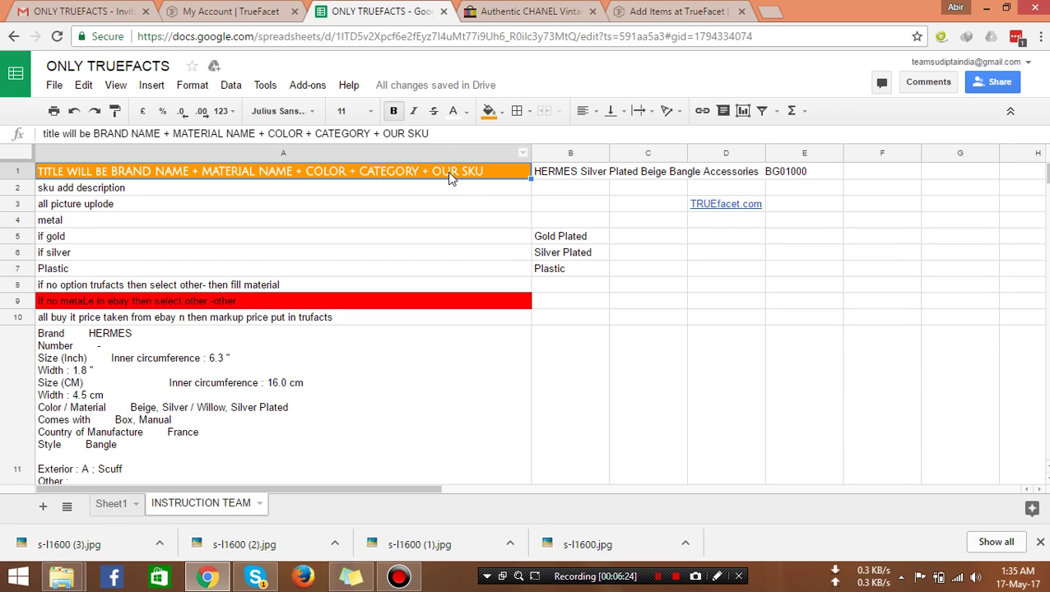
click(111, 504)
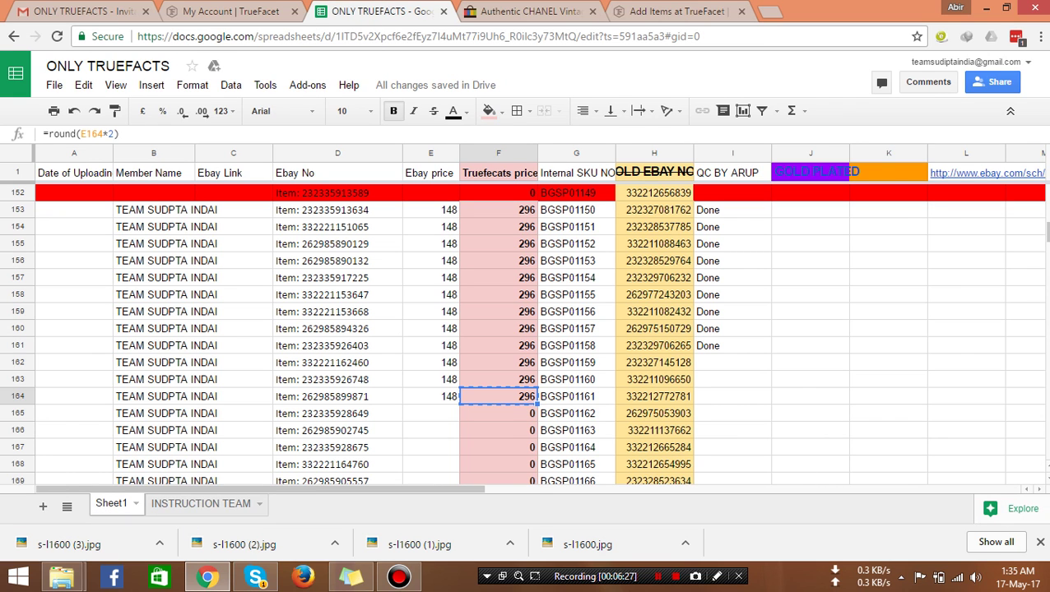
click(1040, 542)
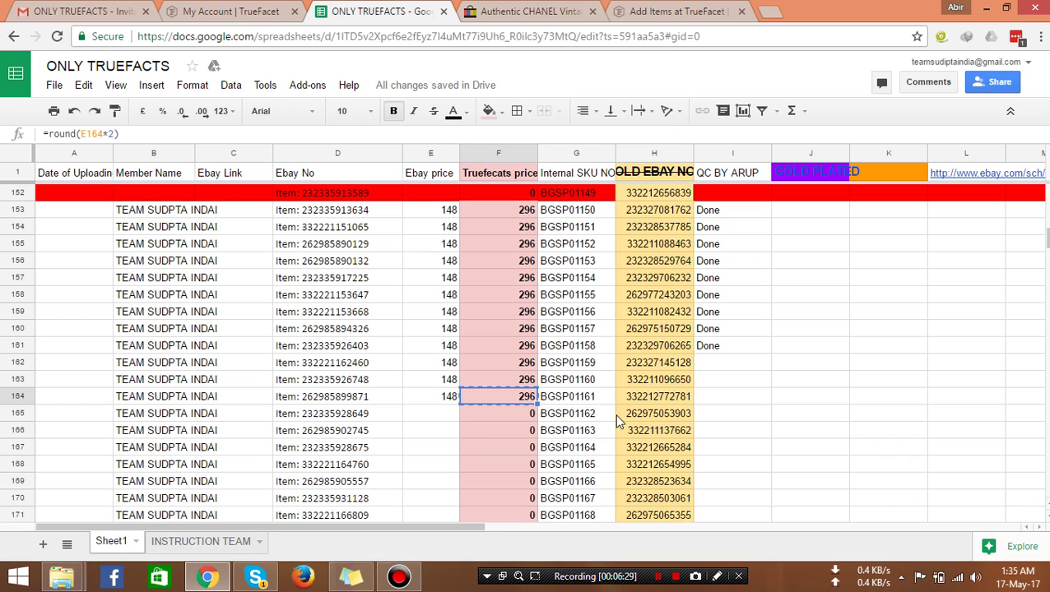
click(567, 400)
click(527, 400)
click(557, 401)
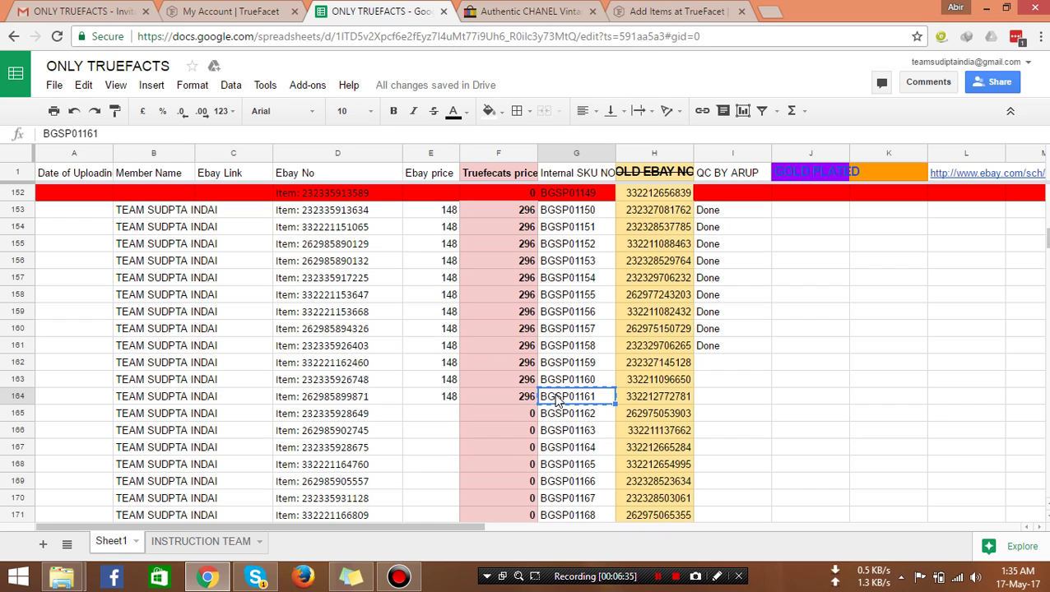
click(682, 10)
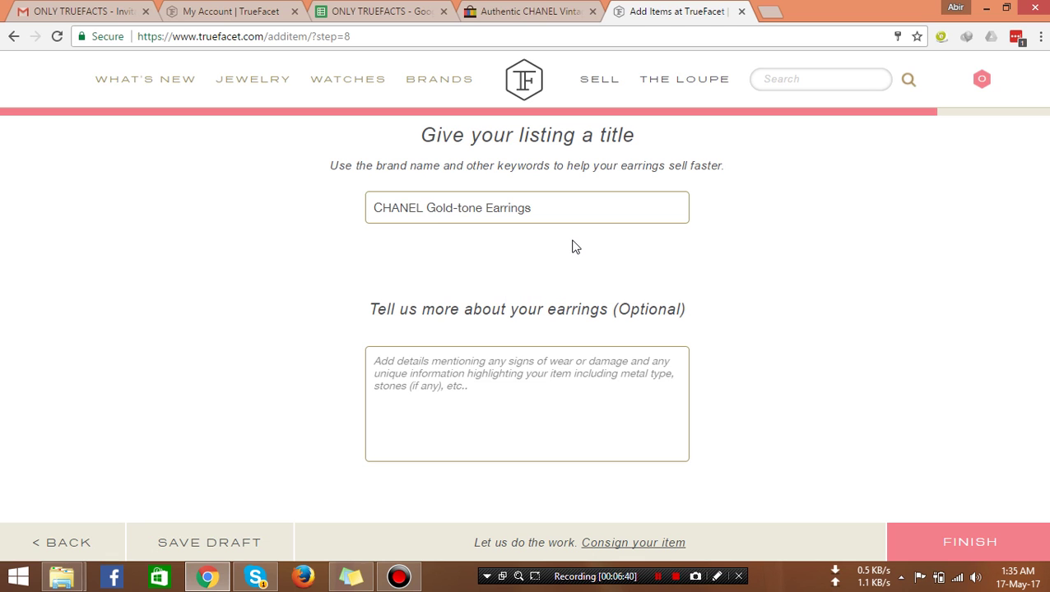
key(ctrl+v)
click(390, 10)
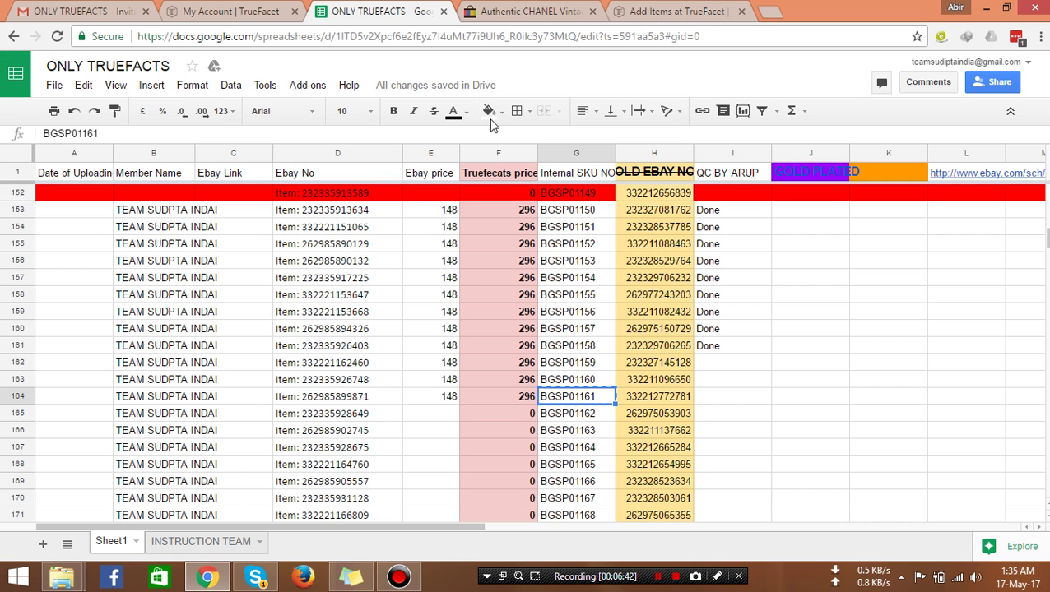
click(668, 10)
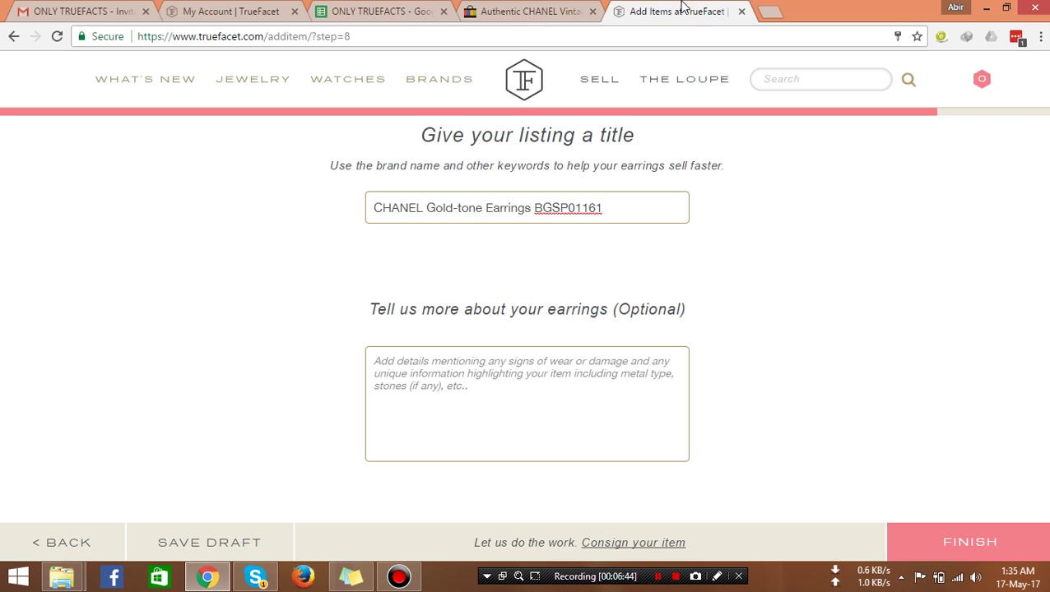
Copy the eBay listing's More Details text, from Brand through the JUNK condition grade, into the TrueFacet earrings description.
click(552, 411)
click(535, 10)
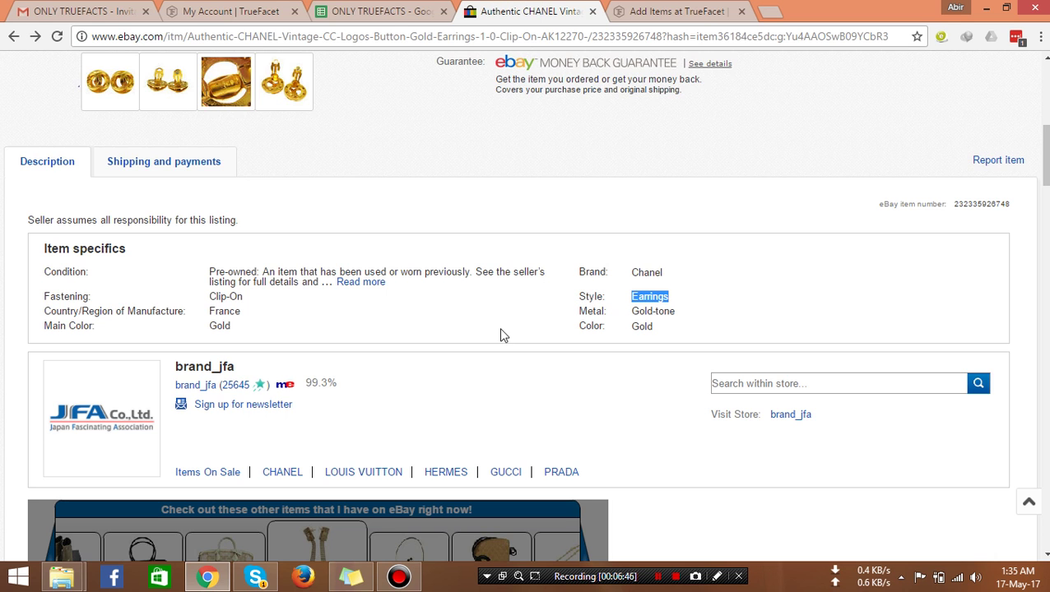
scroll(499, 334, down, 6)
scroll(499, 330, down, 12)
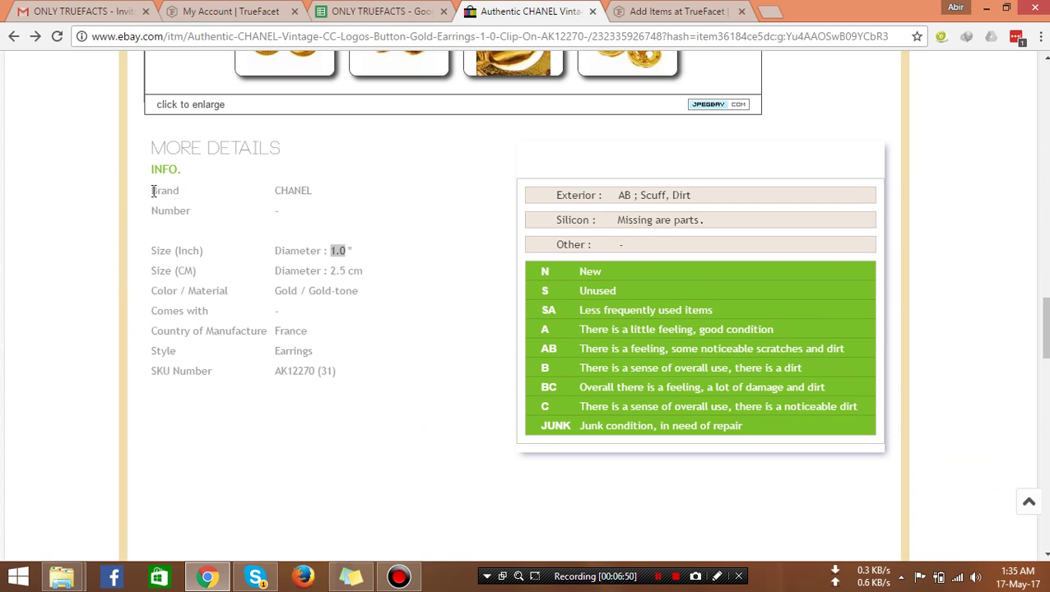
drag(152, 190, 739, 427)
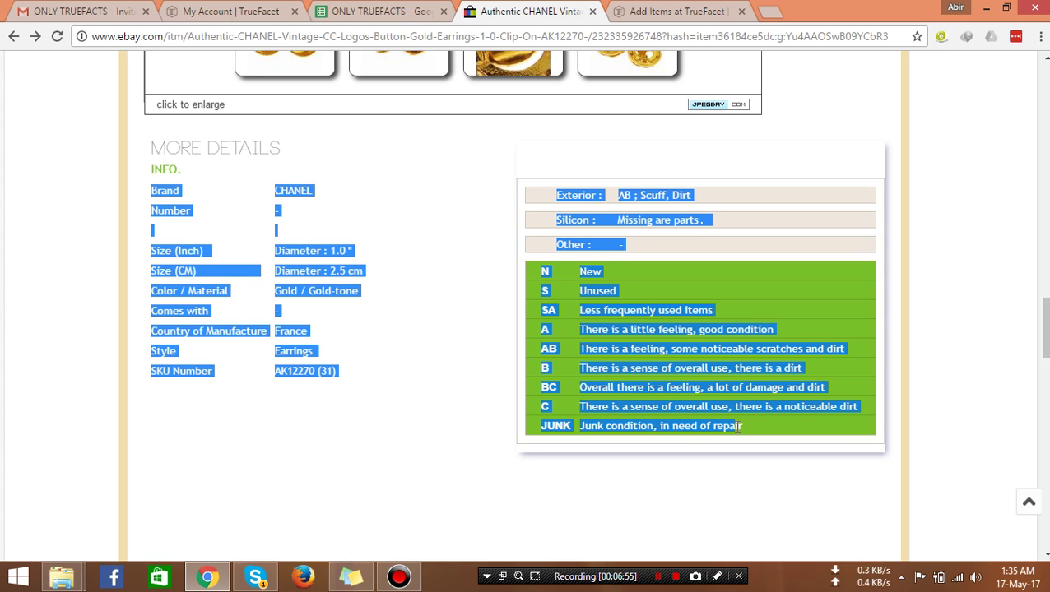
right_click(727, 428)
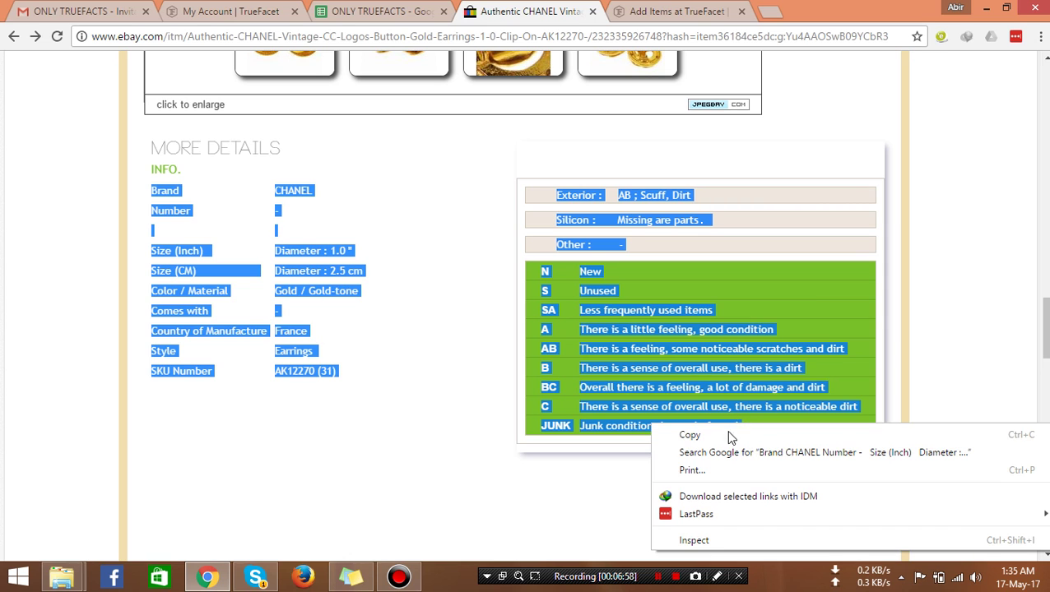
click(715, 437)
click(724, 11)
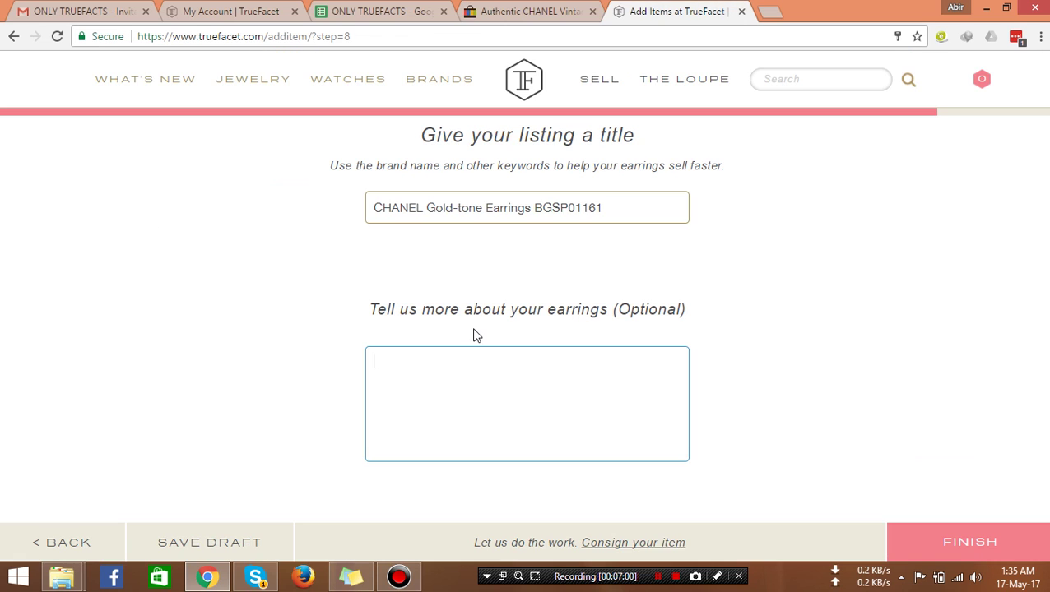
right_click(440, 367)
click(518, 226)
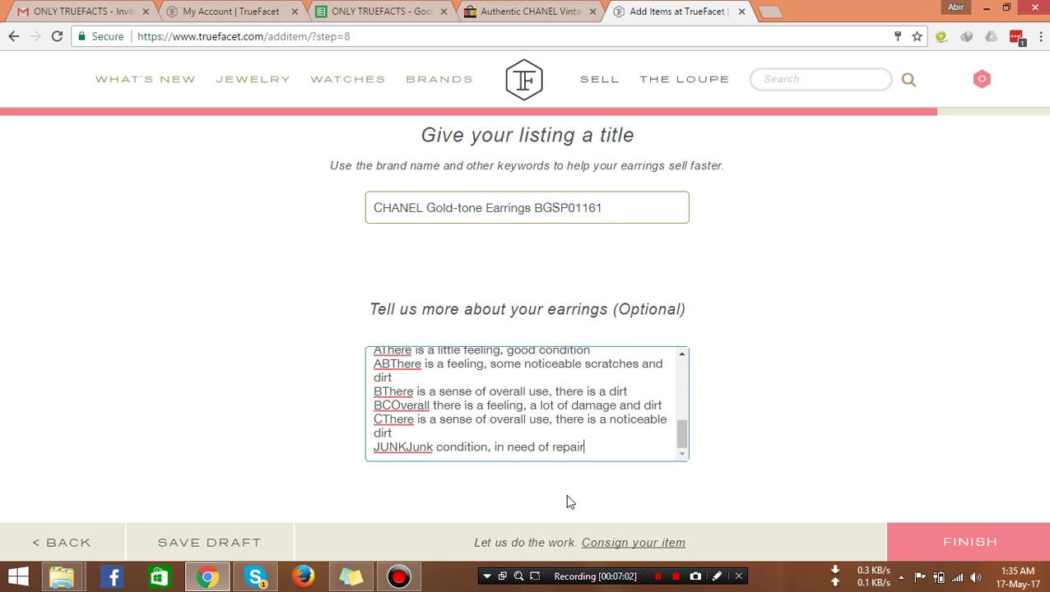
Insert a blank line between the SKU Number and Exterior lines of the earrings description.
scroll(564, 410, up, 5)
scroll(563, 410, up, 1)
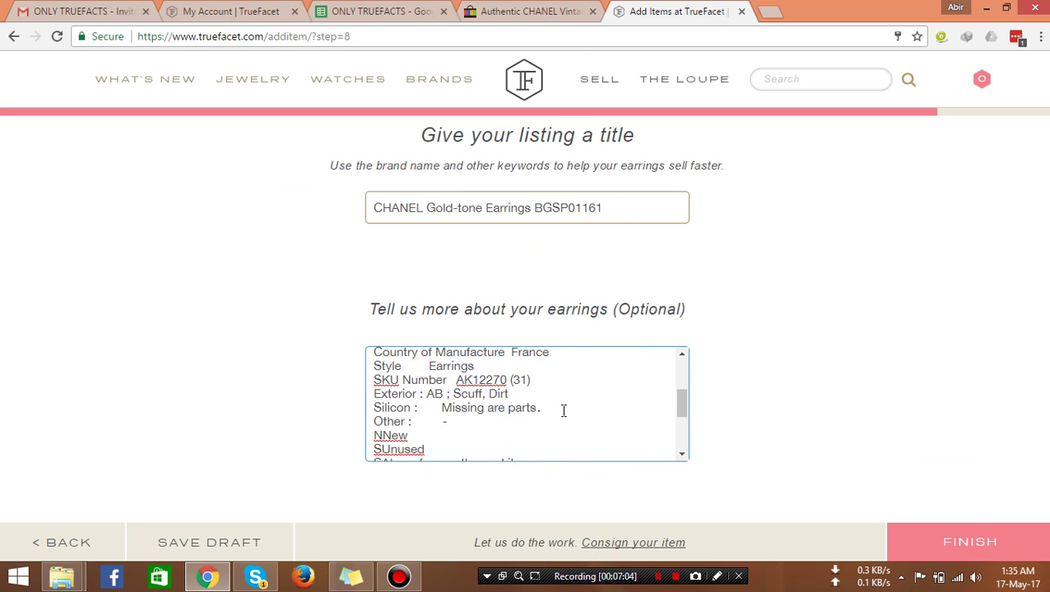
click(544, 381)
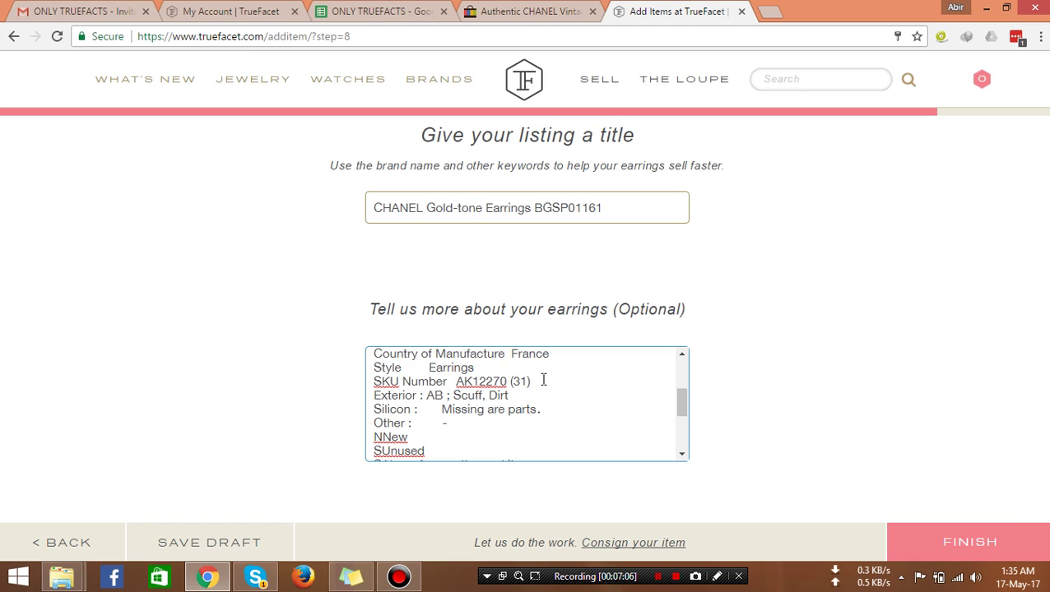
key(Return)
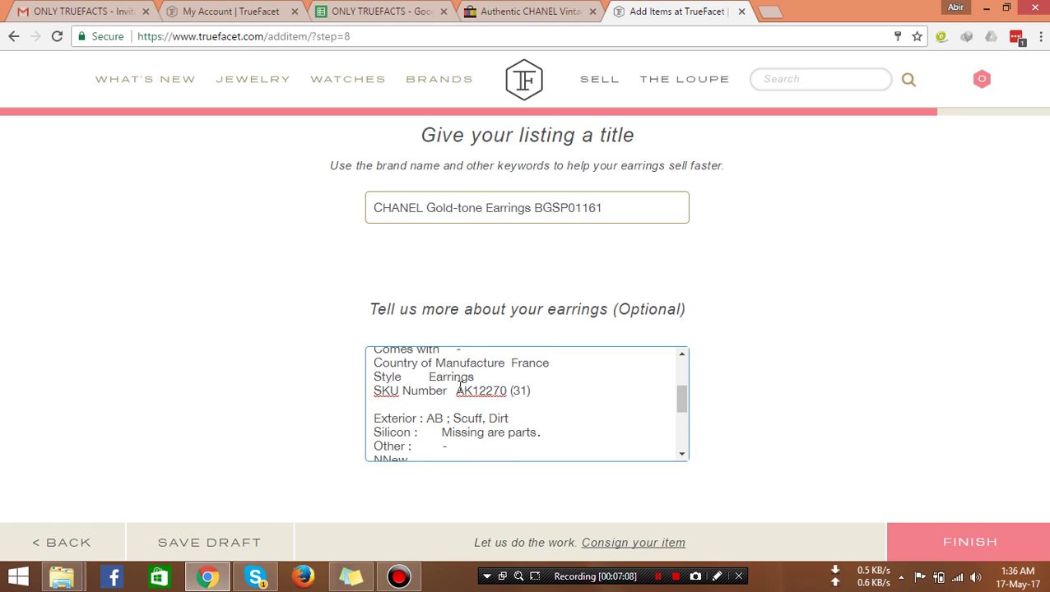
Replace the SKU Number value AK12270 (31) in the description with the internal SKU BGSP01161 copied from the listing title.
double_click(553, 209)
right_click(553, 209)
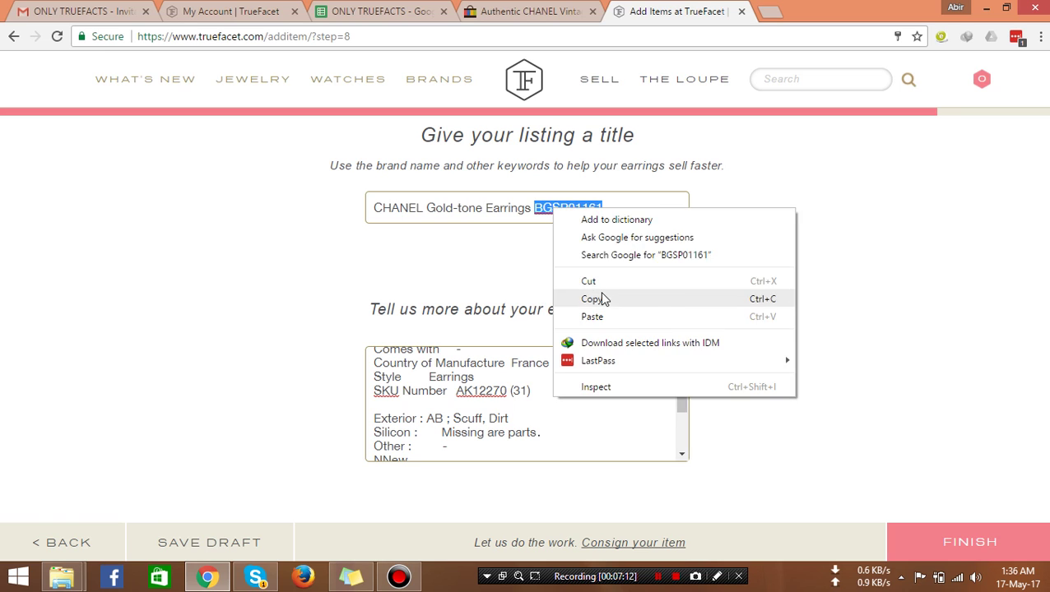
click(600, 294)
drag(457, 398, 541, 397)
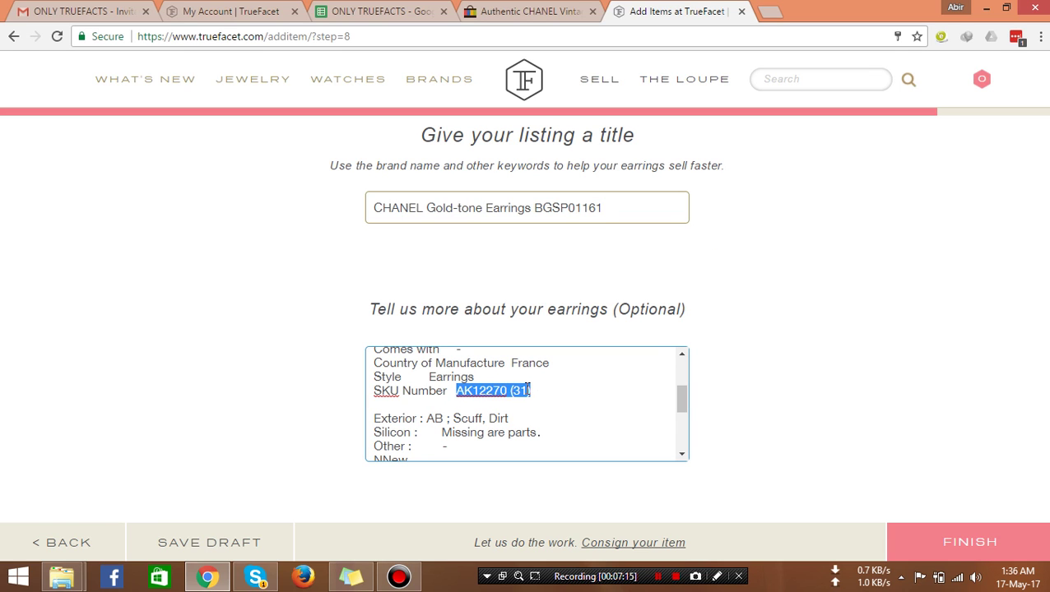
key(ctrl+v)
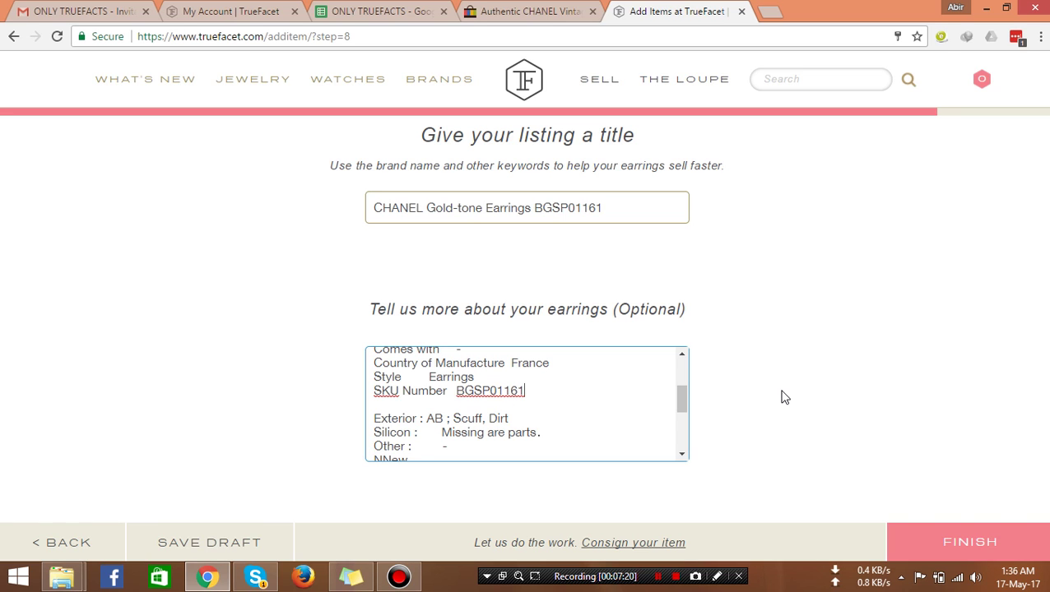
Finish the earrings listing and confirm it with the suggested selling price left as entered.
click(943, 553)
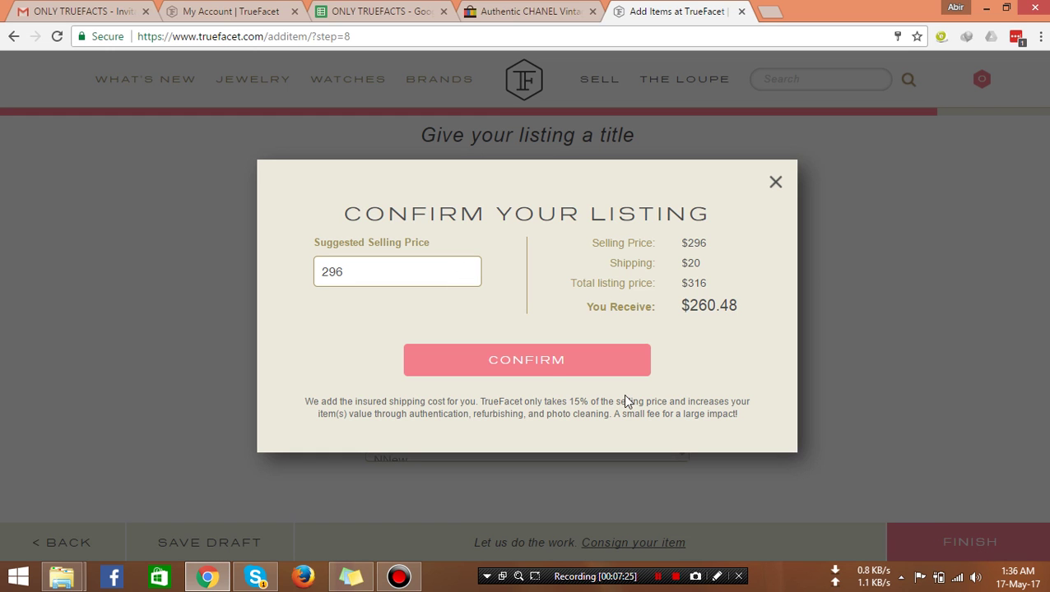
click(553, 374)
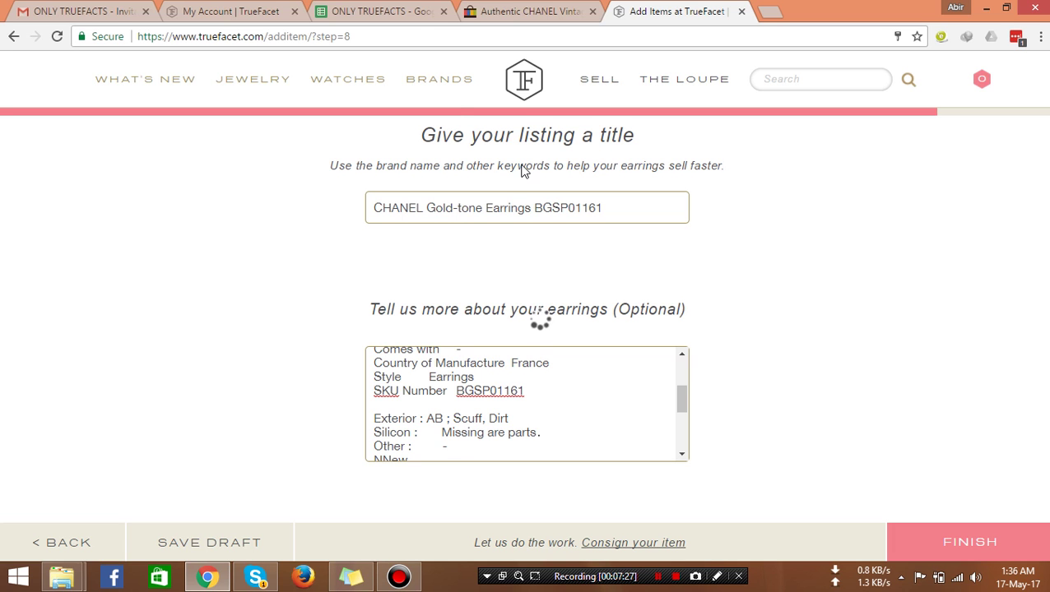
In the ONLY TRUEFACTS spreadsheet, copy Done from row 161 of the QC column to row 164, the row of SKU BGSP01161.
click(377, 12)
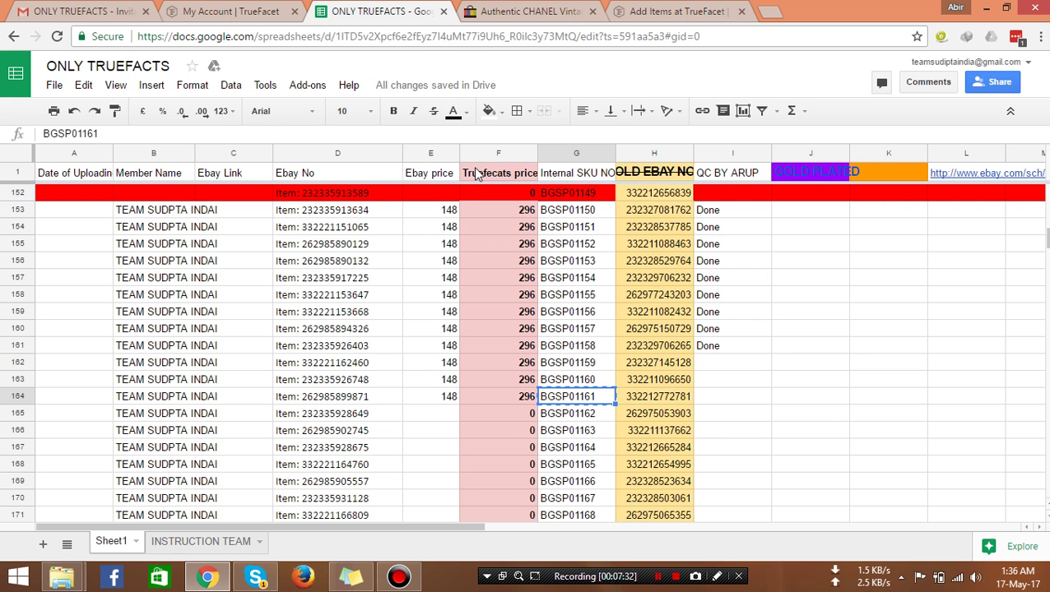
click(736, 345)
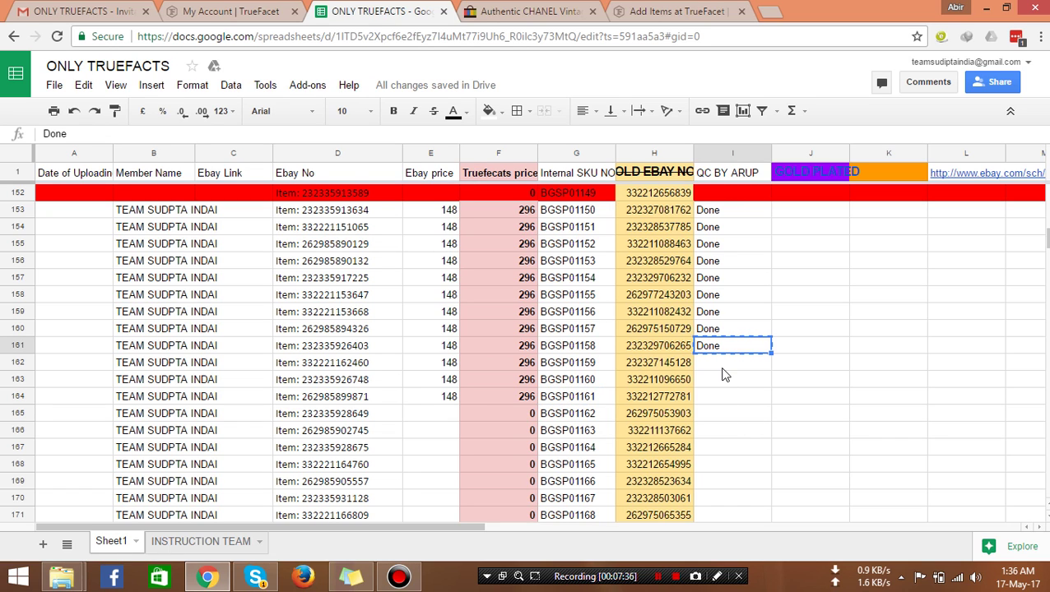
click(726, 397)
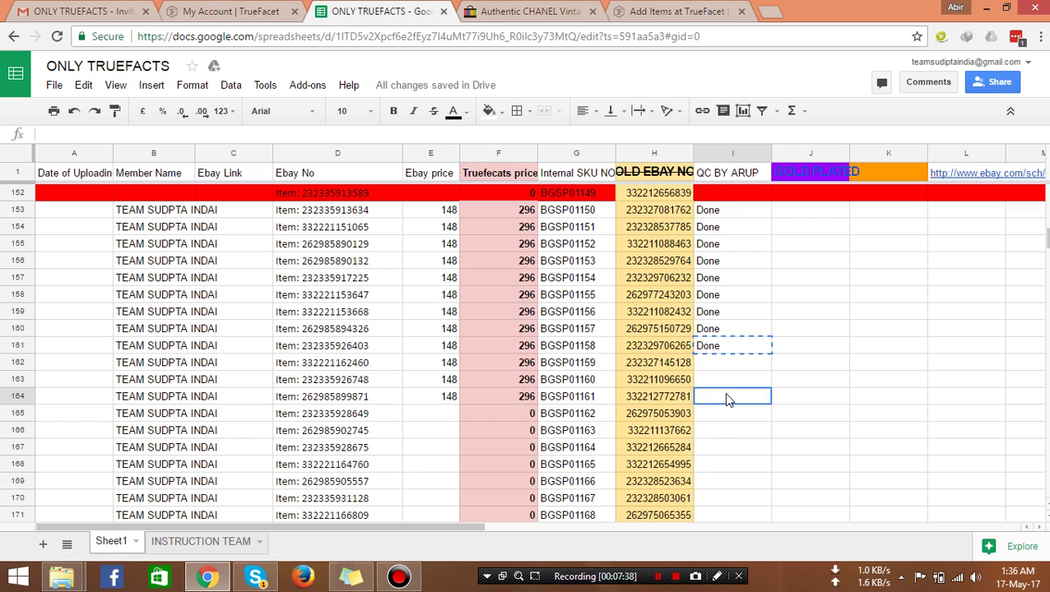
key(ctrl+v)
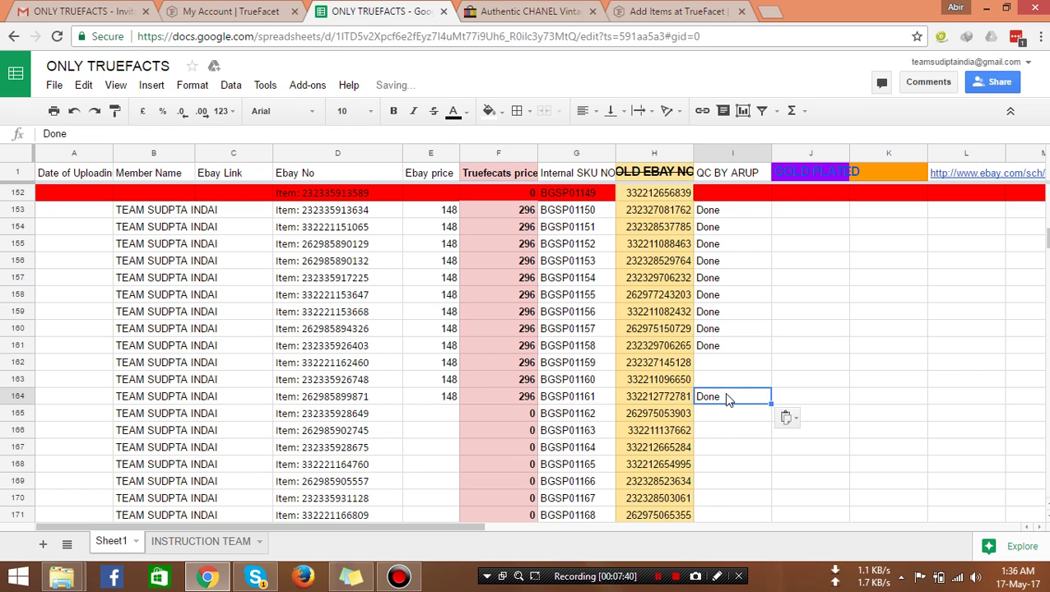